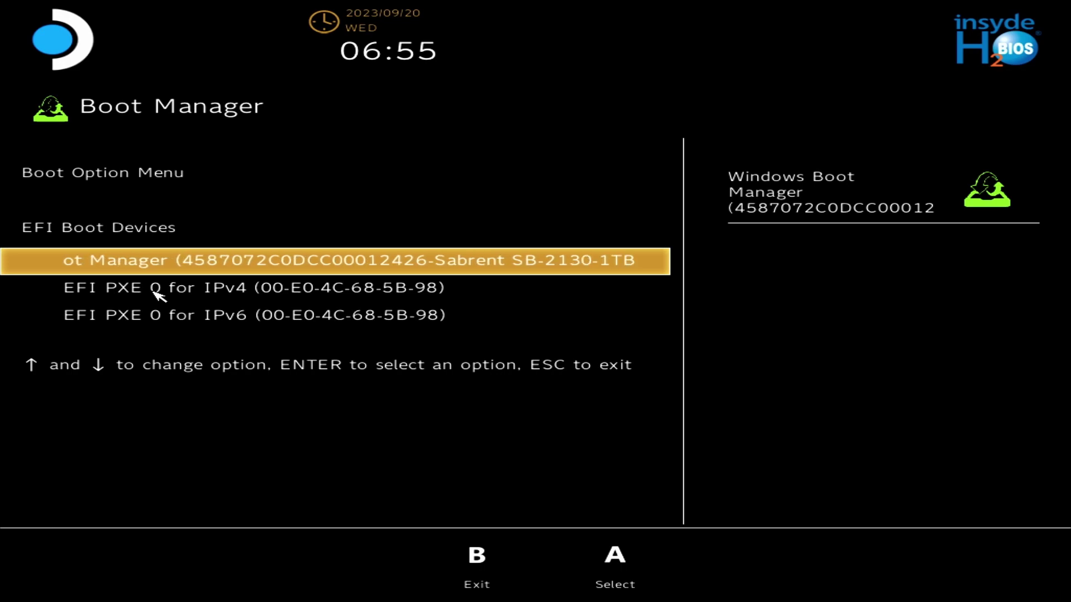
- Look through the EFI boot devices offered in the Boot Manager
key(Down)
key(Up)
key(Down)
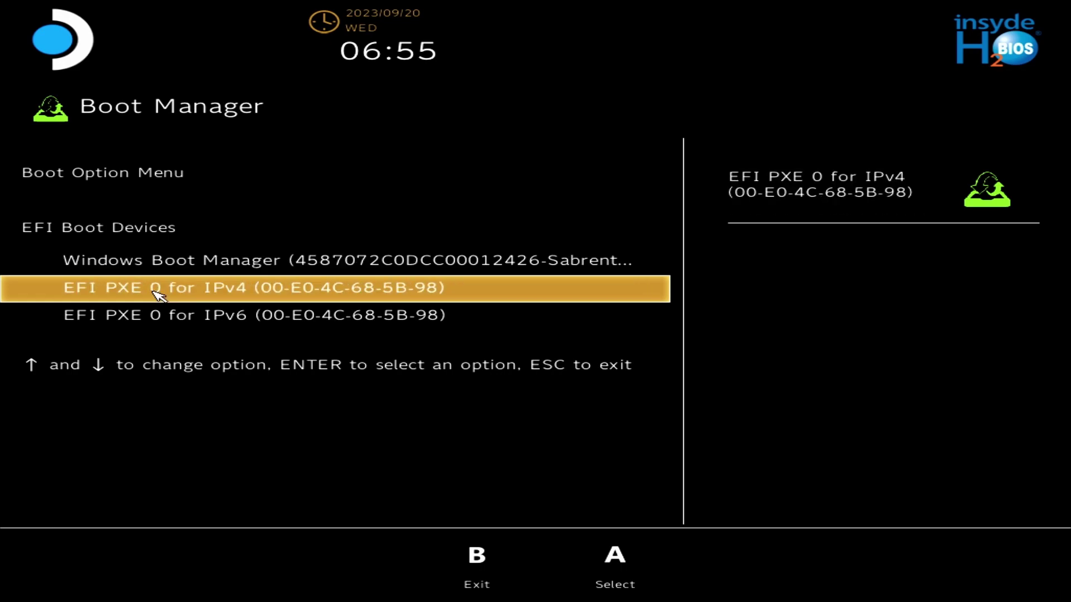
key(Up)
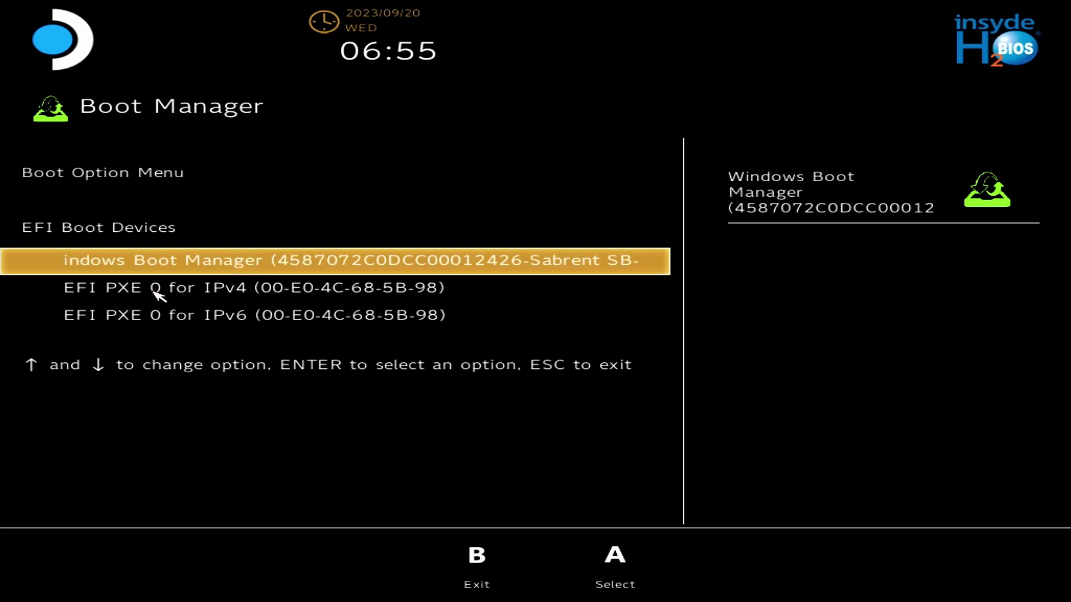
key(Down)
key(Down)
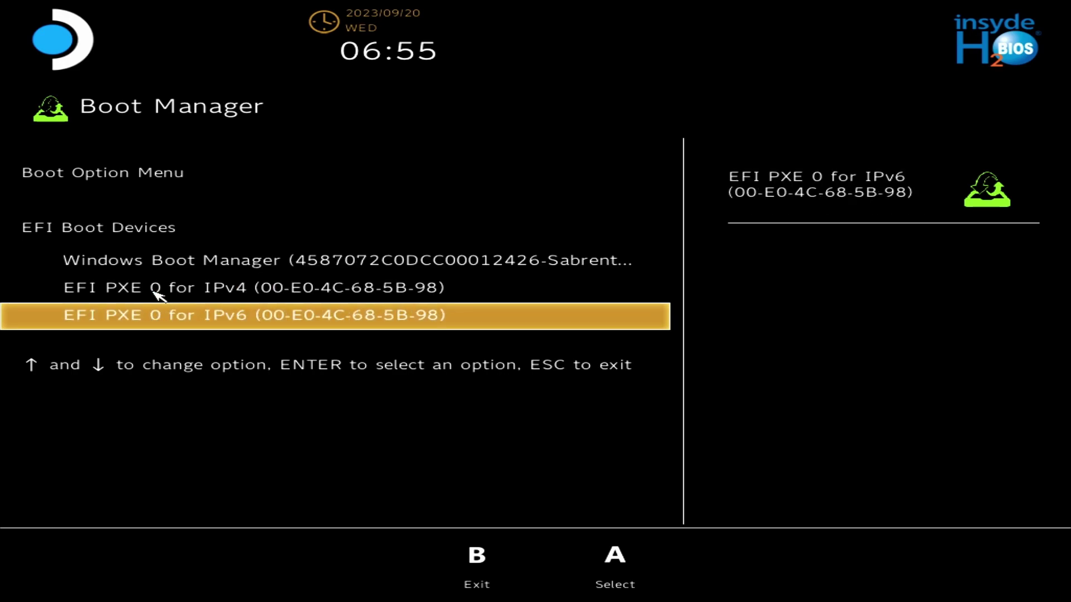
key(Up)
key(Down)
key(Up)
key(Up)
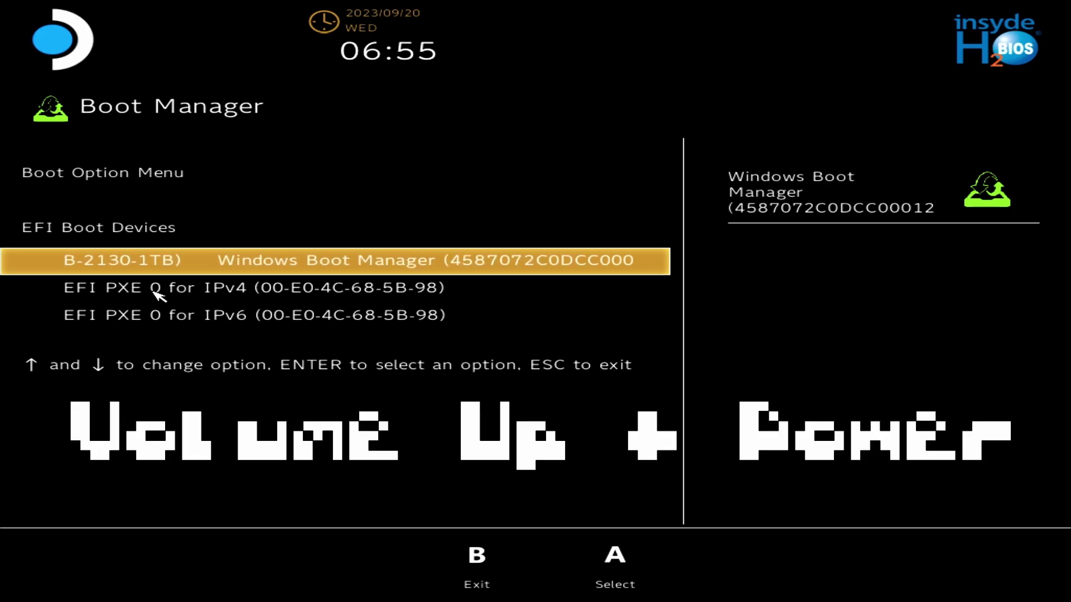
- Leave the Boot Manager and use Boot From File to open the steamos folder inside the efi folder of the esp volume
key(Escape)
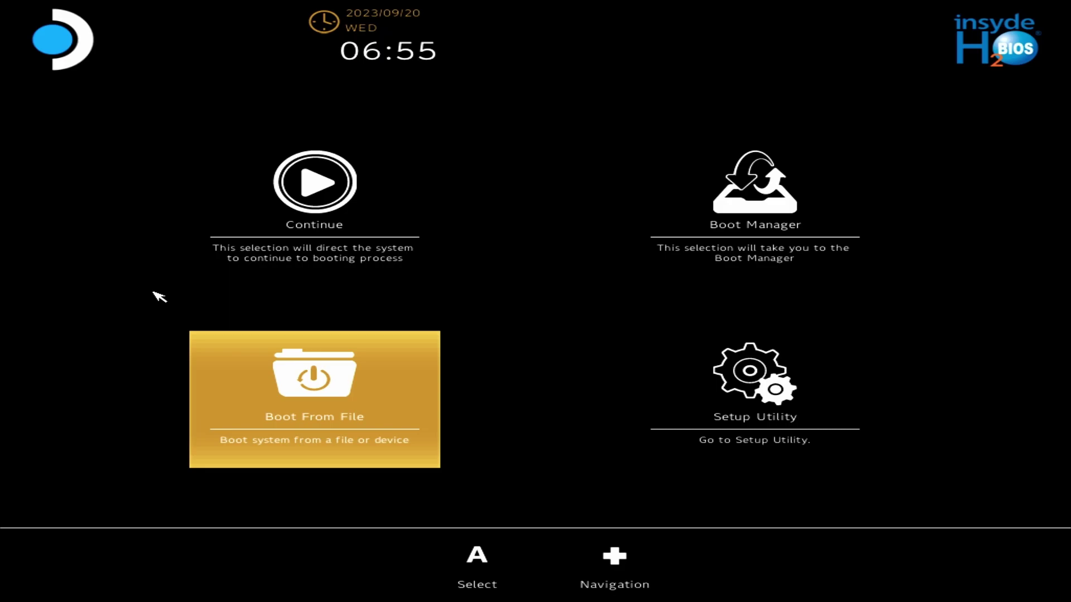
key(Return)
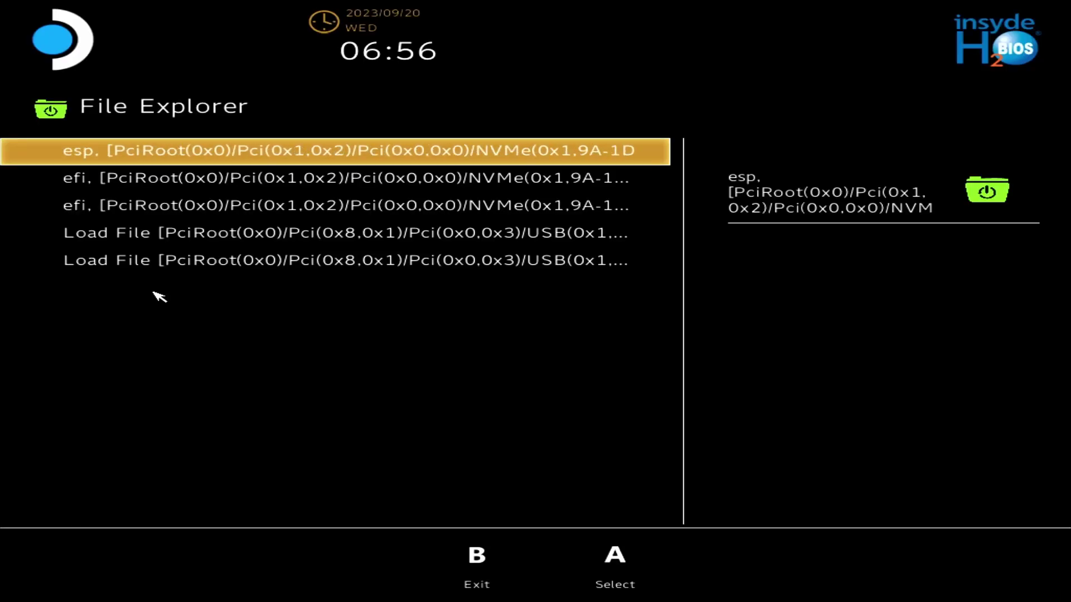
key(Return)
key(Down)
key(Return)
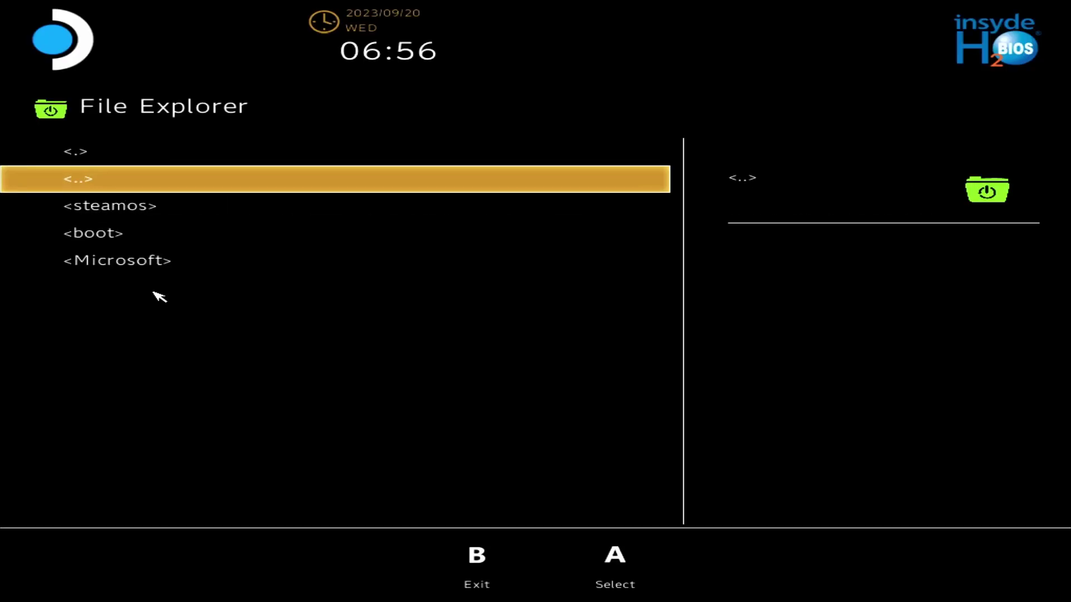
key(Down)
key(Return)
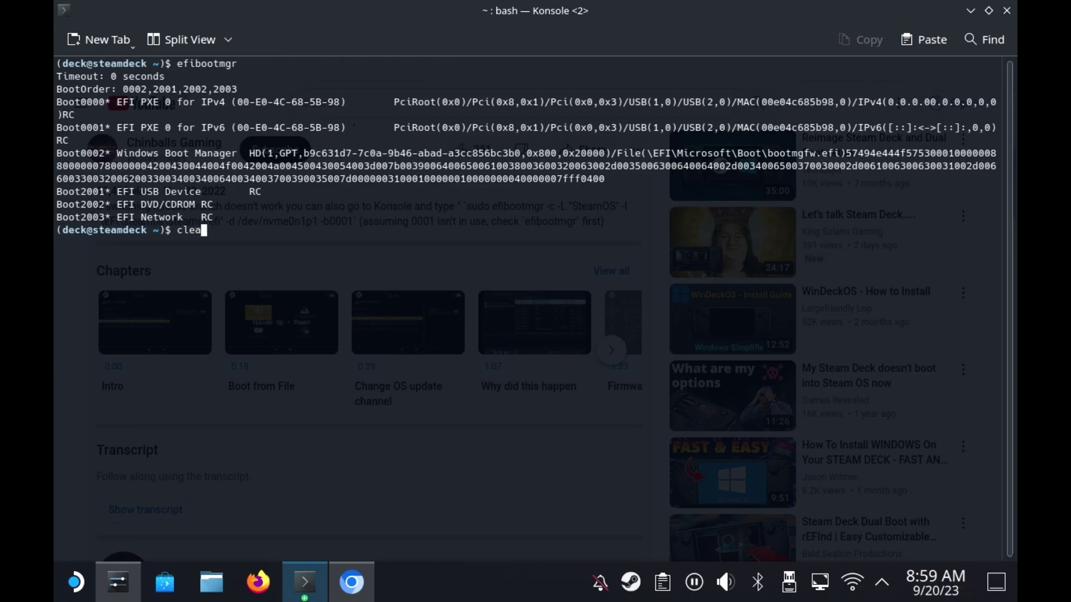
- Clear the terminal and list the EFI boot entries with efibootmgr
key(ctrl+l)
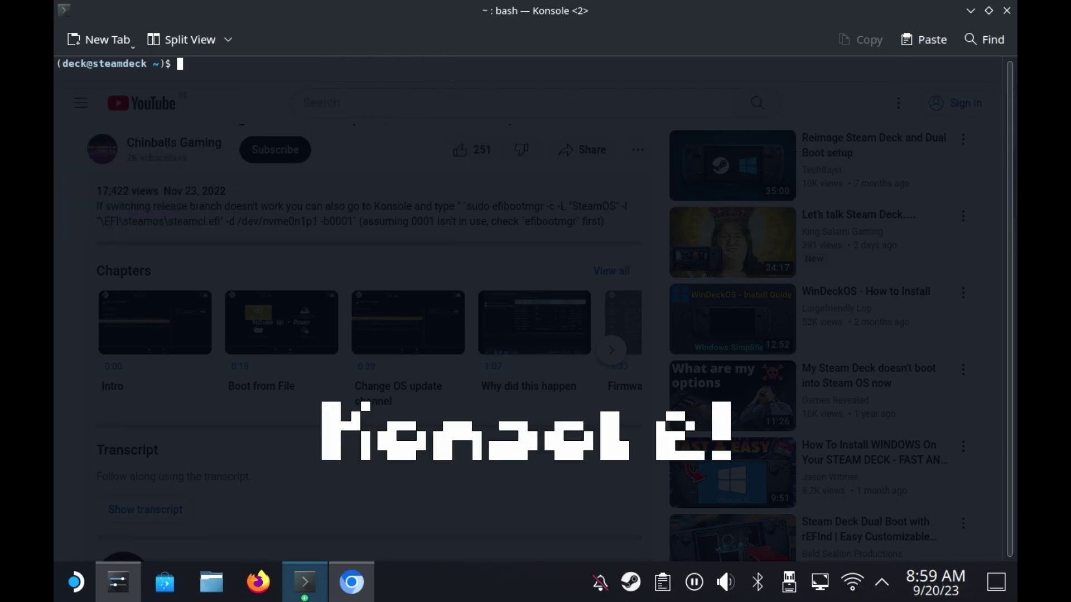
text(efib)
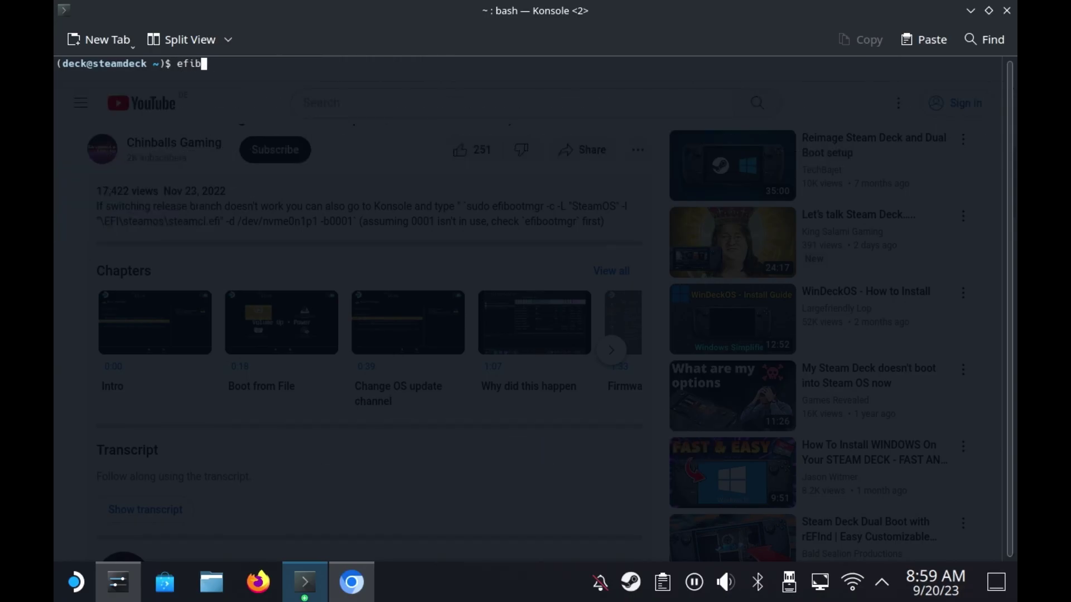
text(ootmgr)
key(Return)
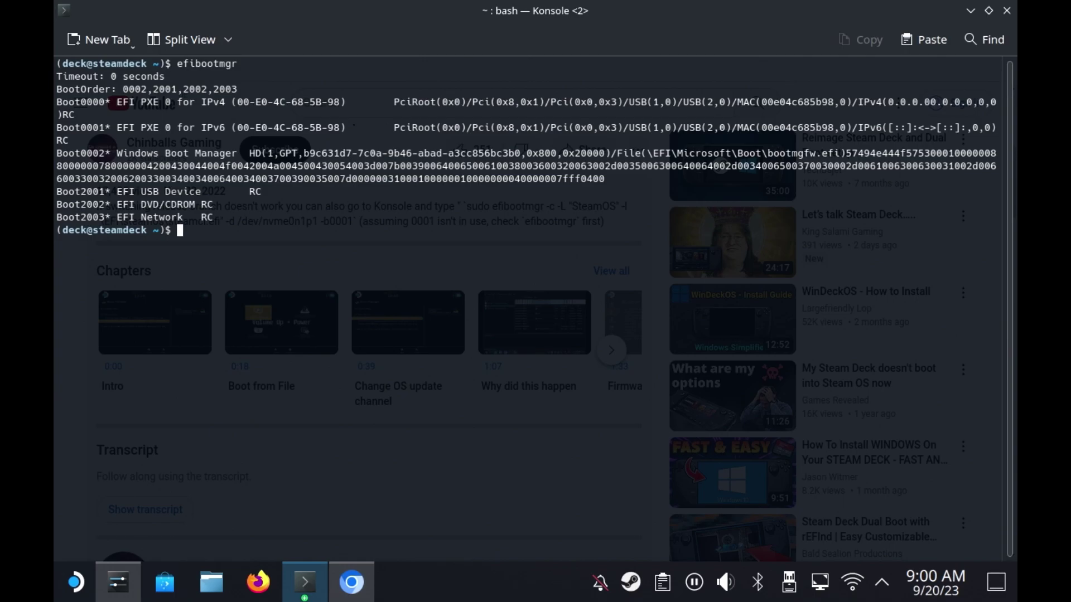
- Switch to the browser and copy the full sudo efibootmgr command for creating a "SteamOS" entry from the video description
key(alt+Tab)
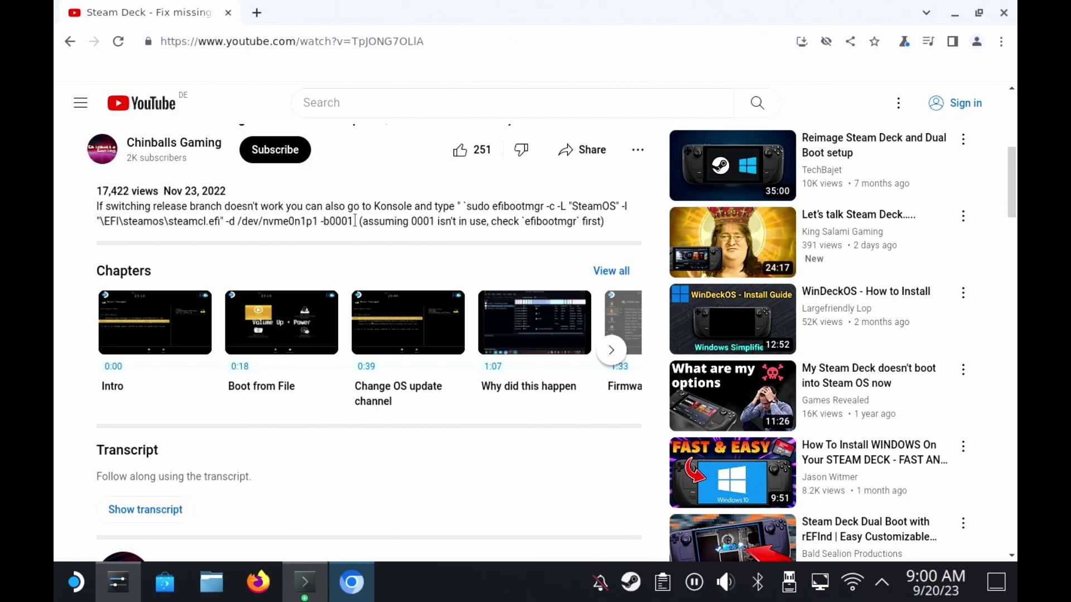
mouse_move(351, 223)
mouse_down()
mouse_move(402, 207)
mouse_move(608, 223)
mouse_move(350, 223)
mouse_up()
click(466, 207)
click(464, 207)
right_click(334, 222)
click(352, 232)
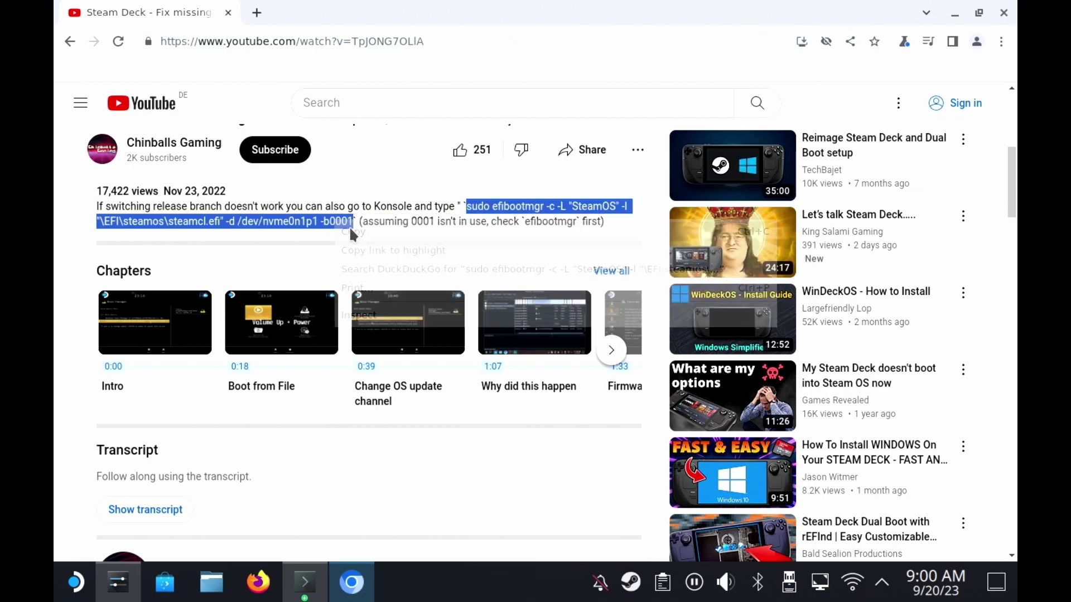
- Switch back to Konsole and paste the copied efibootmgr command at the prompt
key(alt+Tab)
right_click(265, 244)
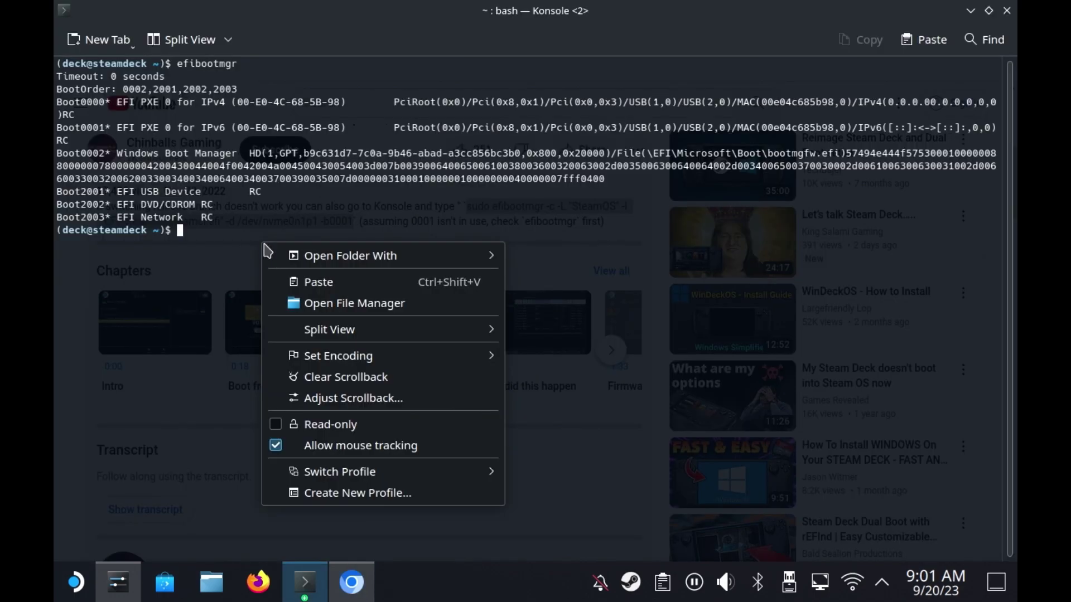
click(310, 280)
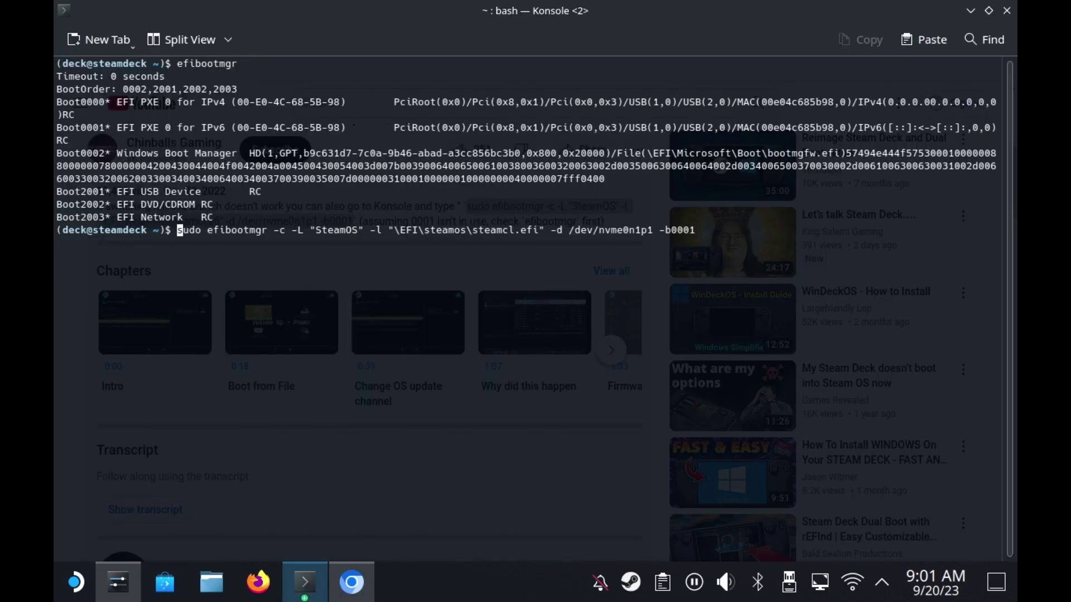
- Change the boot number at the end of the pasted command to -b0003, run it, and enter the sudo password
key(Right)
key(Right)
key(Right)
key(Right)
key(Right)
key(Right)
key(Right)
key(Right)
key(Right)
key(Right)
key(Right)
key(Right)
key(Right)
key(Right)
key(Right)
key(Right)
key(Right)
key(Right)
key(Right)
key(Right)
key(Right)
key(Right)
key(Right)
key(Right)
key(Right)
key(Right)
key(Right)
key(Right)
key(Right)
key(Right)
key(Right)
key(Right)
key(Right)
key(Right)
key(Right)
key(Right)
key(Right)
key(Right)
key(Right)
key(Right)
key(Right)
key(Right)
key(Right)
key(Right)
key(Right)
key(Right)
key(Right)
key(Left)
key(Left)
key(Left)
key(Left)
key(Left)
key(Left)
key(Left)
key(Left)
key(Left)
key(Right)
key(Right)
key(Right)
key(Right)
key(Right)
key(Right)
key(Right)
key(Right)
key(Right)
key(Right)
key(Right)
key(Right)
key(Right)
key(Right)
key(Right)
key(Right)
key(Right)
key(Right)
key(Right)
key(Right)
key(Right)
key(Right)
key(Right)
key(Right)
key(Right)
key(Right)
key(Right)
key(Right)
key(Right)
key(Right)
key(Right)
key(Right)
key(Right)
key(Right)
key(Right)
key(Right)
key(Left)
key(Left)
key(Right)
key(Right)
key(Right)
key(Right)
key(Right)
key(Right)
key(Right)
key(Right)
key(Right)
key(Right)
key(Right)
key(Right)
key(BackSpace)
text(3)
key(Return)
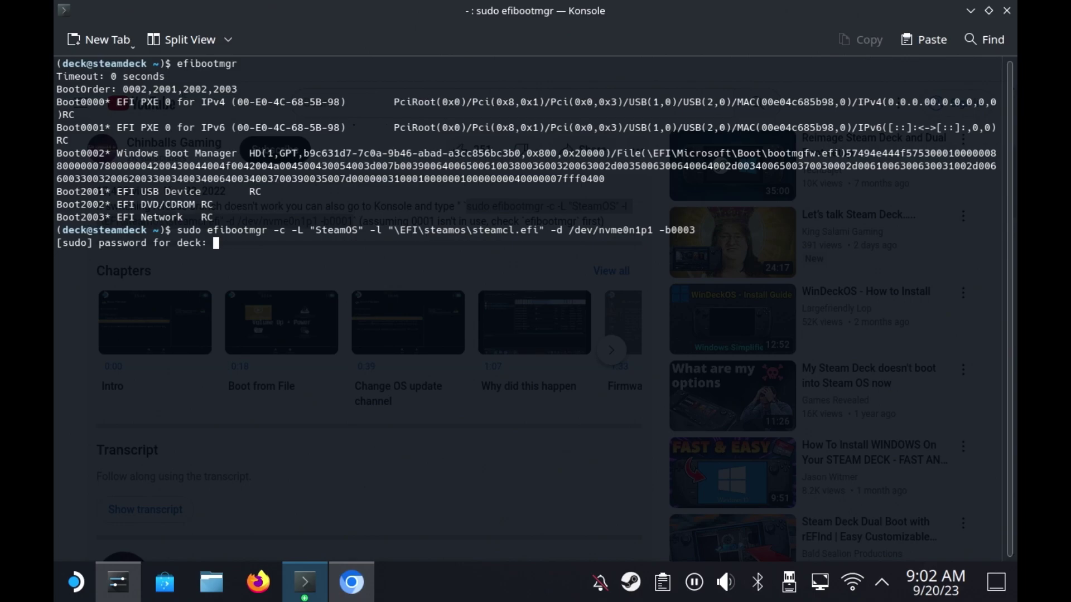
key(Return)
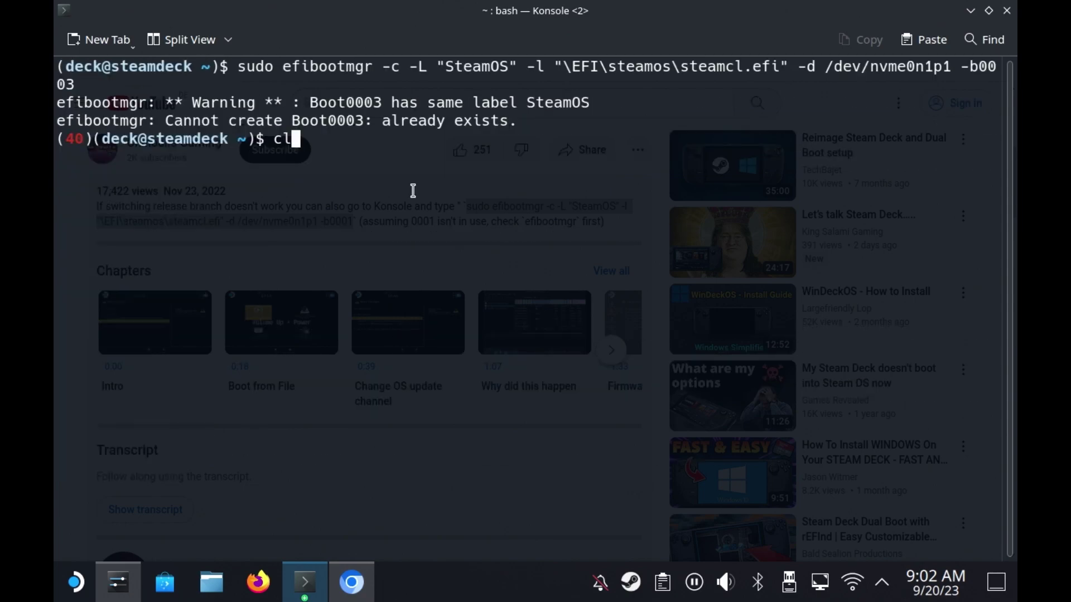
- Enlarge the terminal text, then clear the screen and empty the command line
key(ctrl+plus)
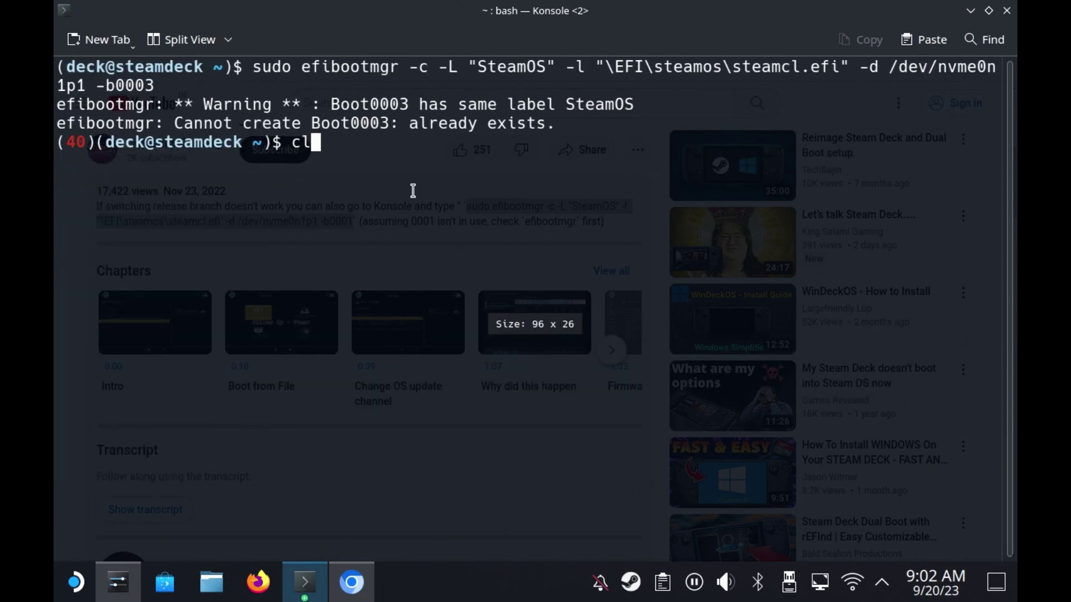
text(clear)
key(Return)
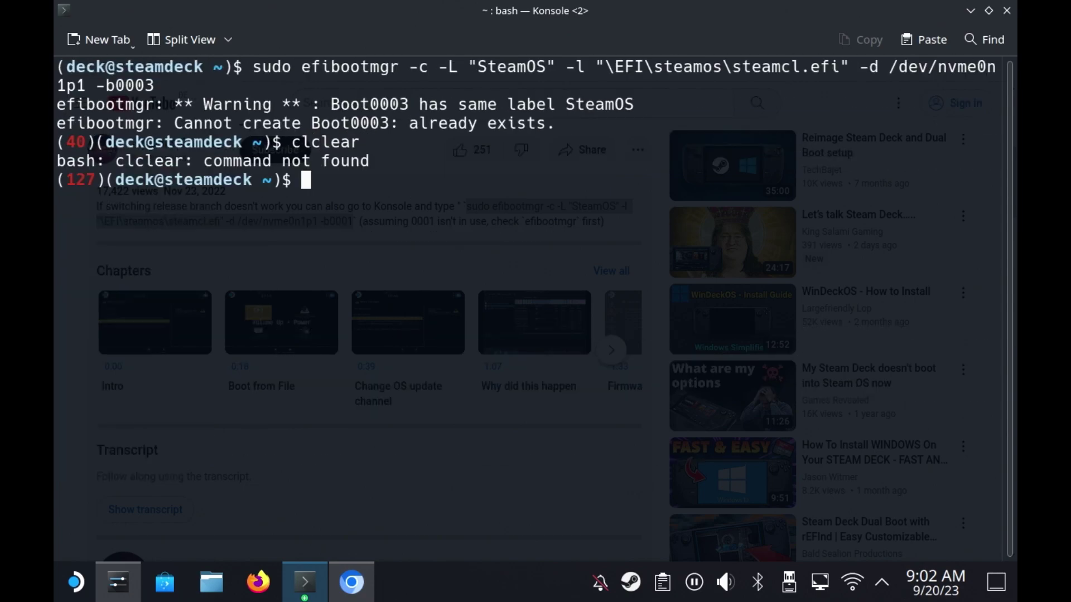
key(Up)
key(Up)
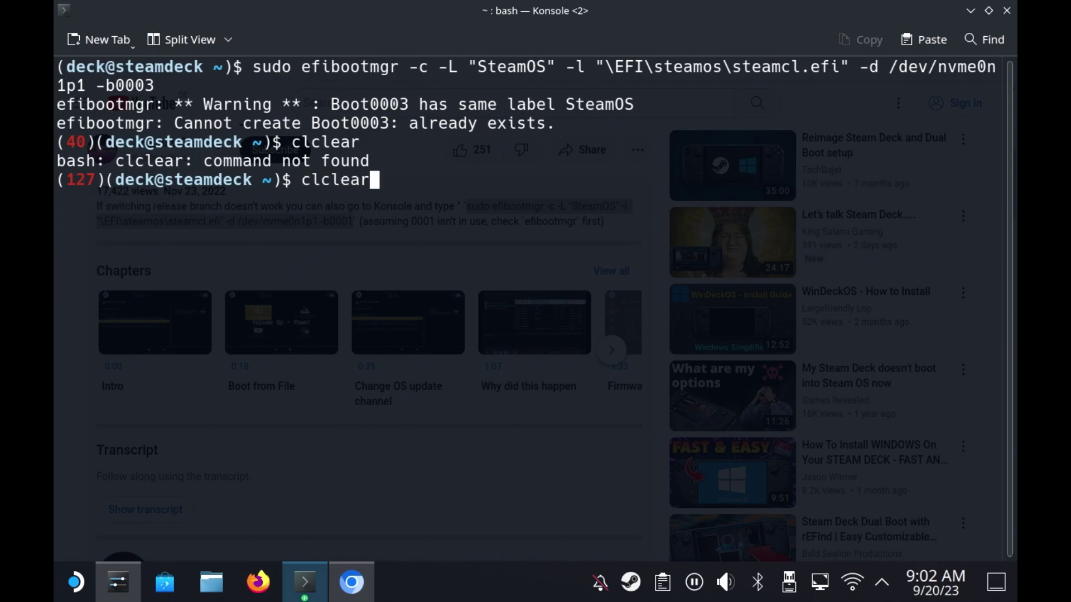
key(ctrl+l)
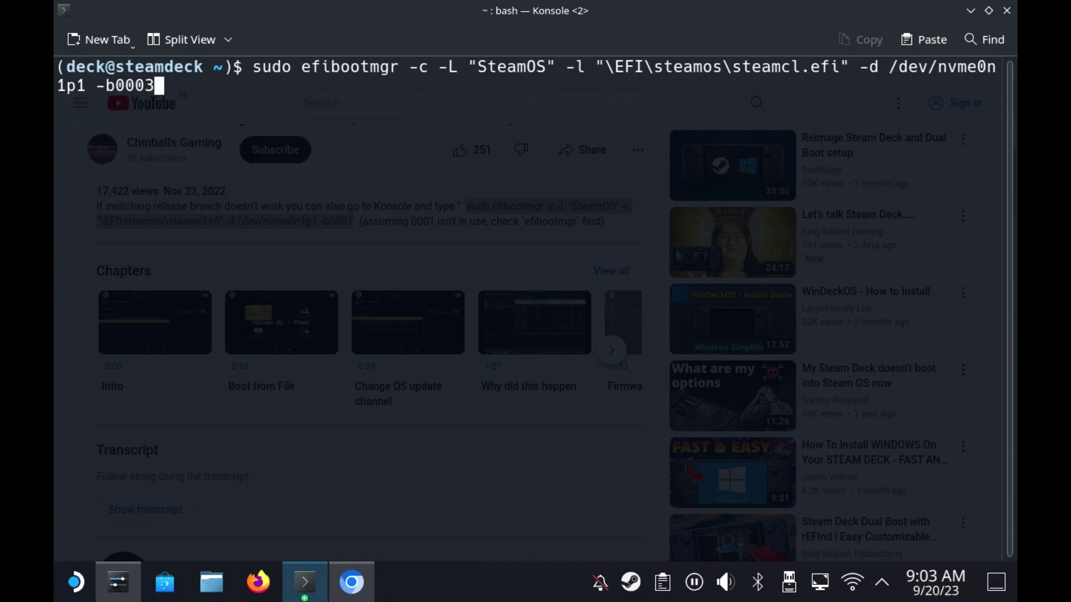
key(ctrl+u)
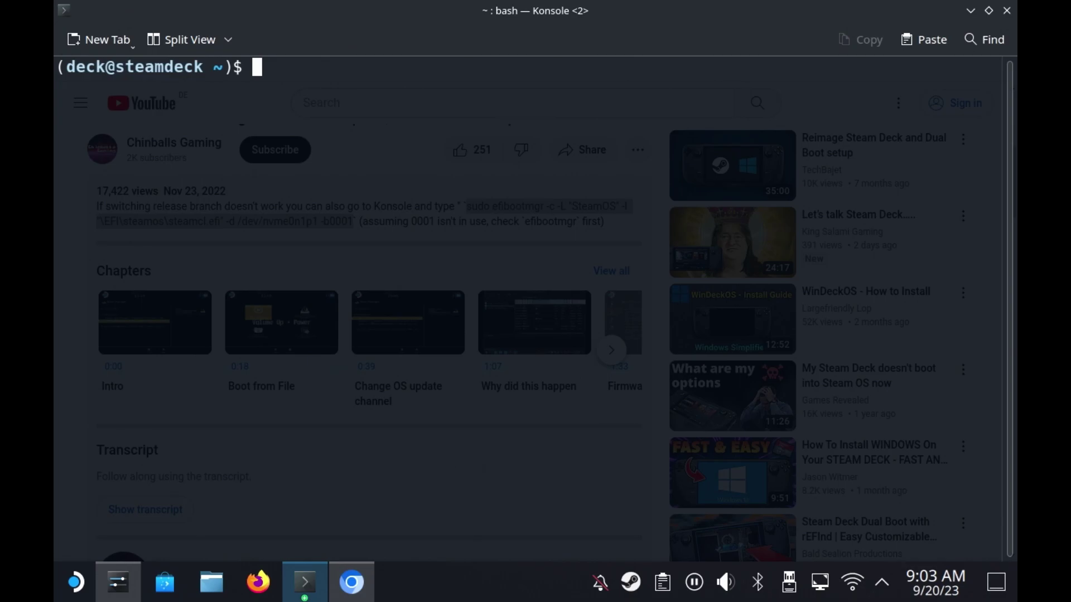
- List the EFI boot entries with efibootmgr and highlight the SteamOS entry Boot0003 with its disk and file path
text(efi)
text(bootmgr)
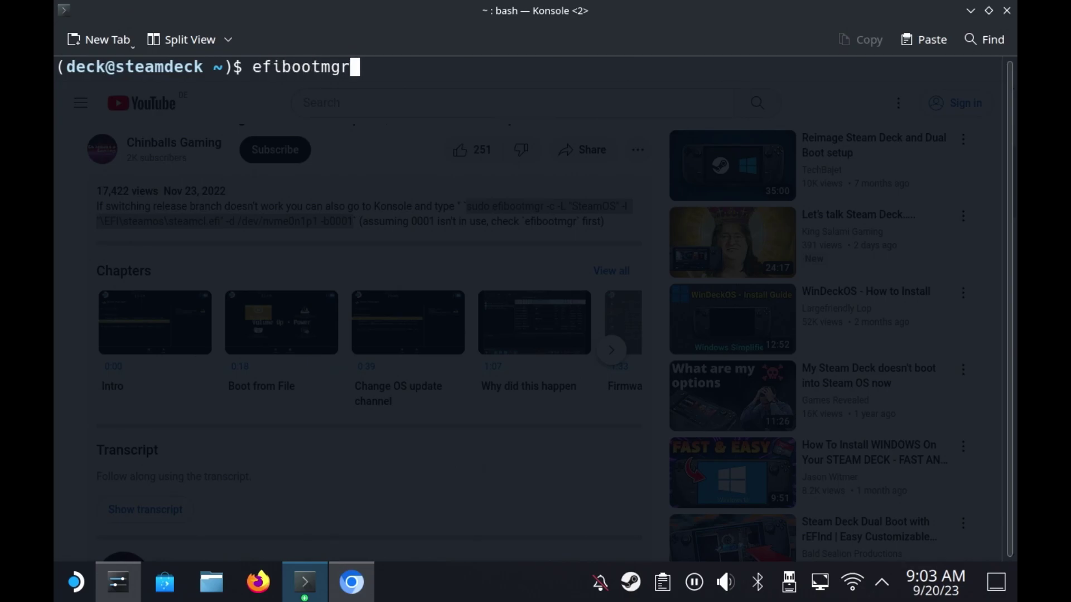
key(Return)
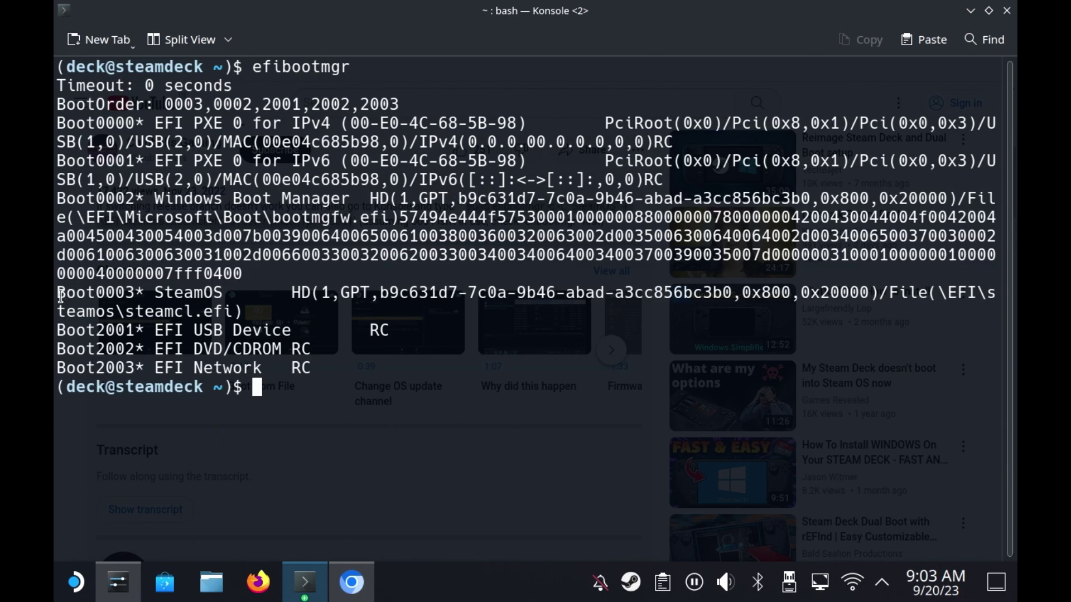
drag(61, 293, 152, 294)
double_click(169, 294)
drag(294, 294, 437, 284)
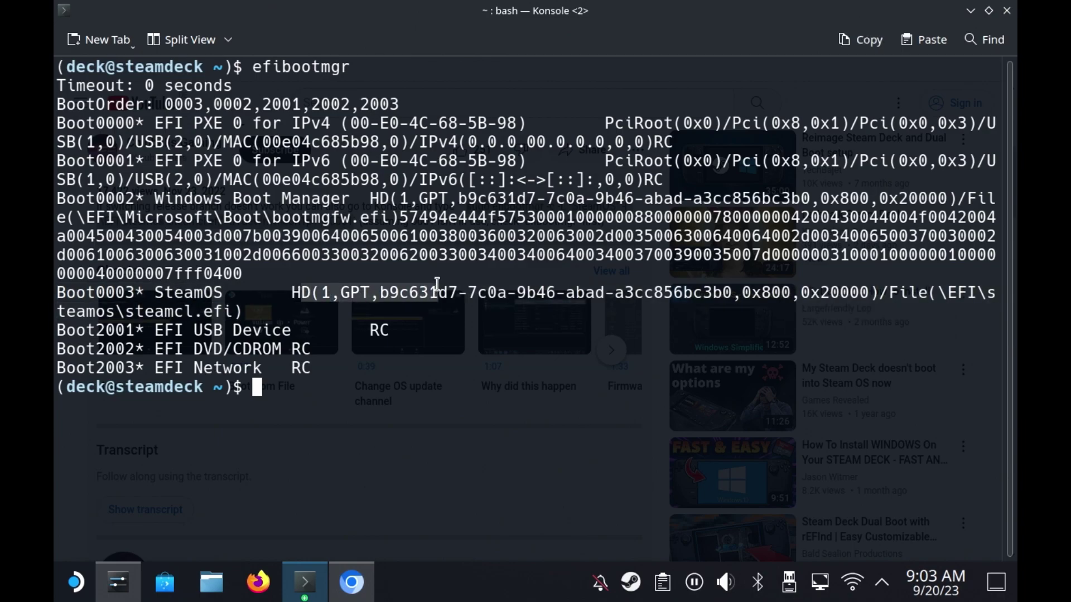
triple_click(427, 307)
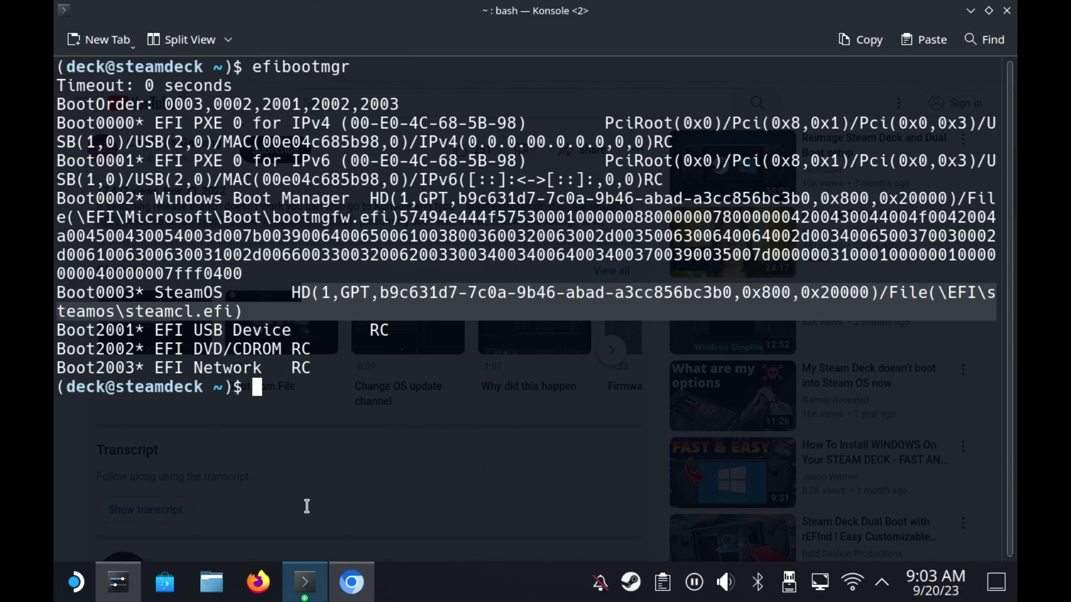
- Restart the Steam Deck and choose the SteamOS entry in the Boot Manager
click(77, 582)
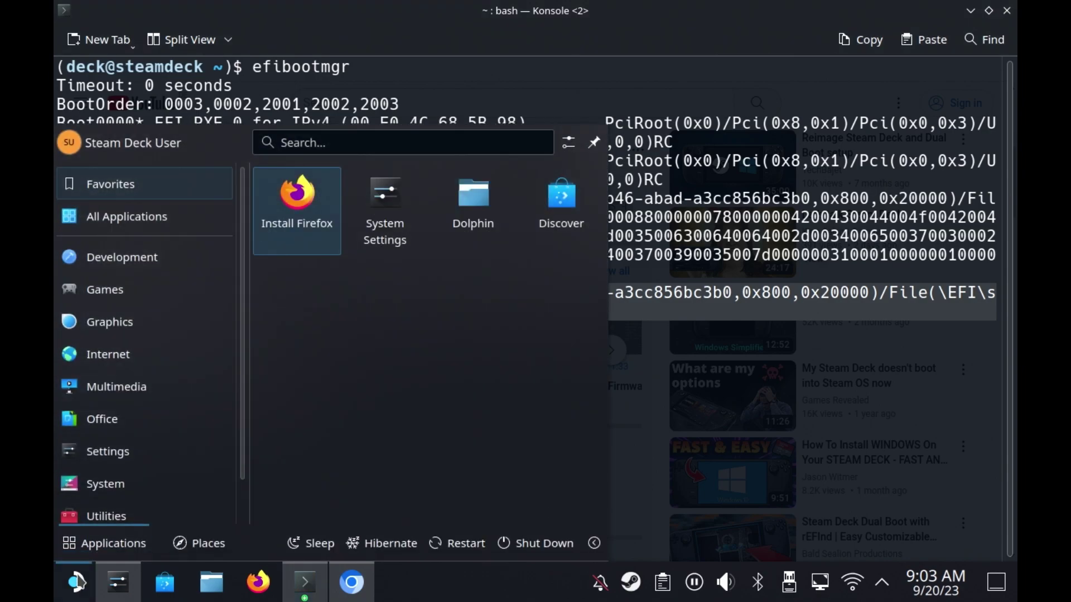
click(466, 543)
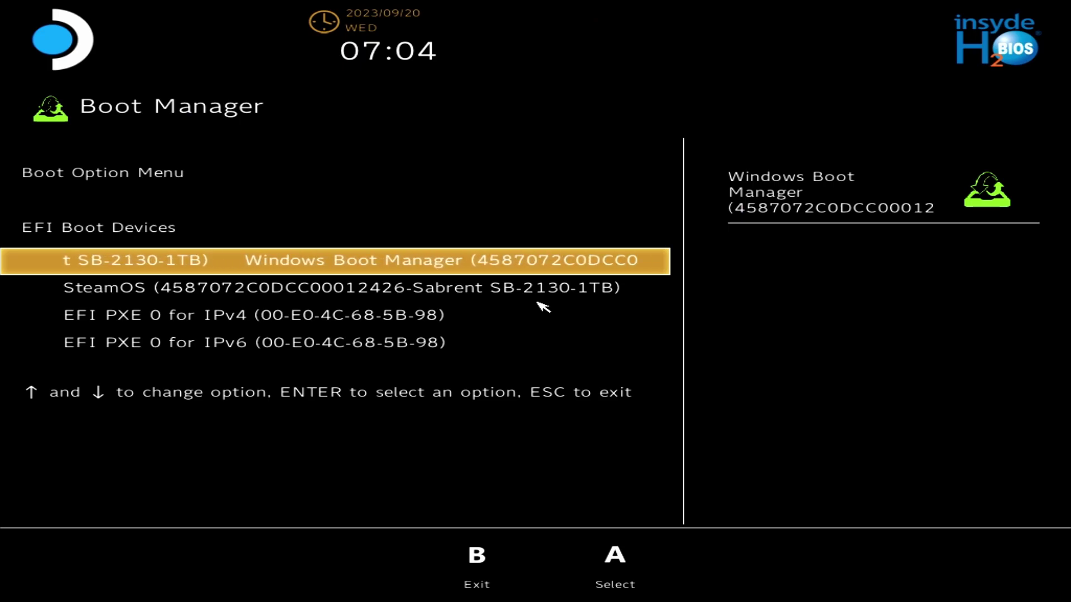
key(Down)
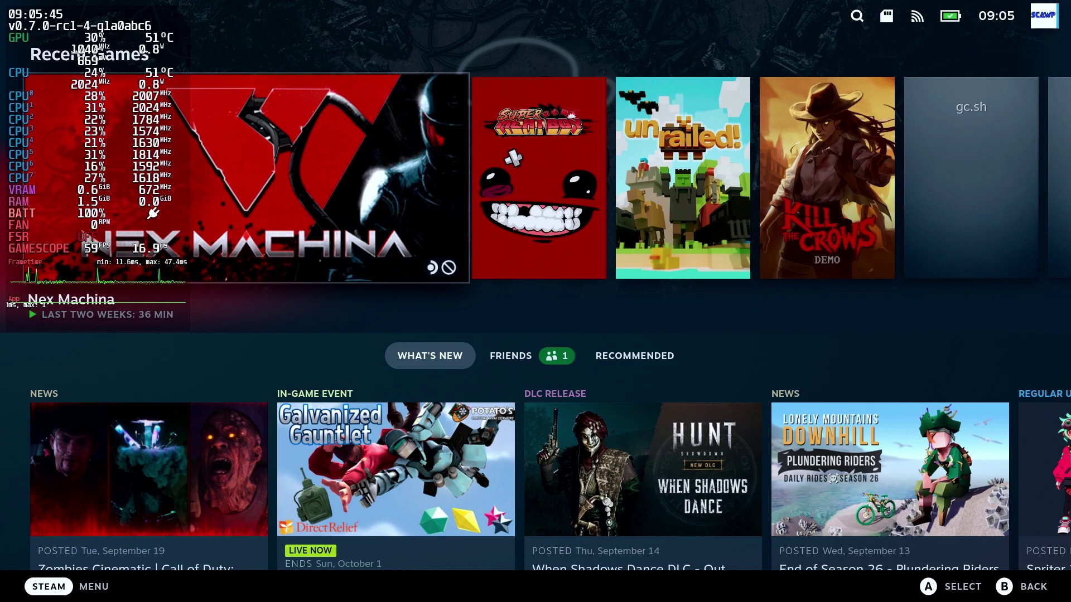
- Examine the Steam-Deck.Force-SteamOS-On-Boot GitHub page, including its file list and the README's description and boot device screenshot
key(ctrl+1)
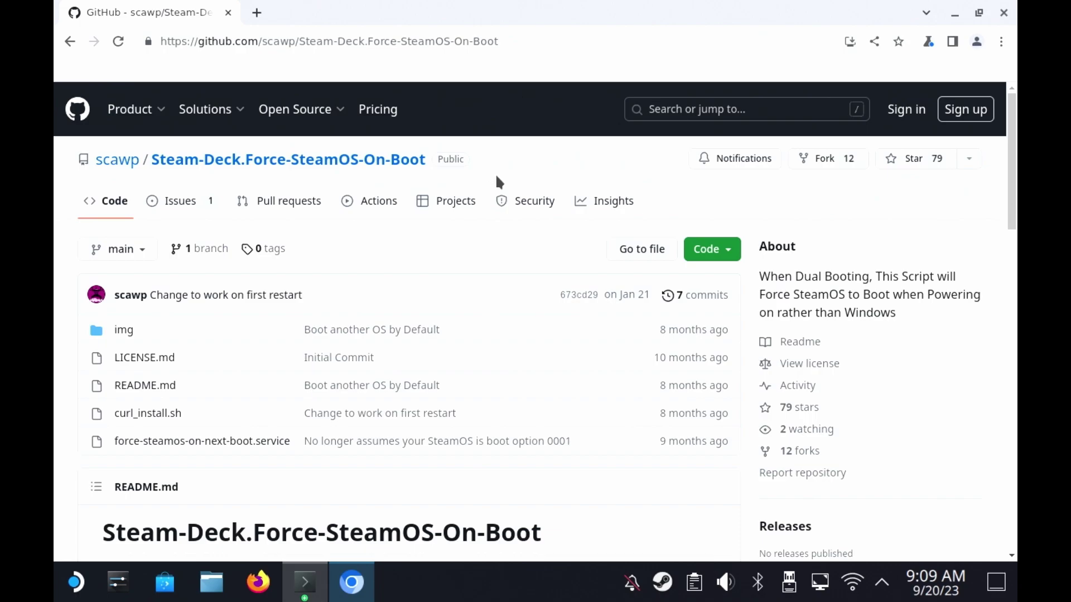
scroll(498, 181, down, 5)
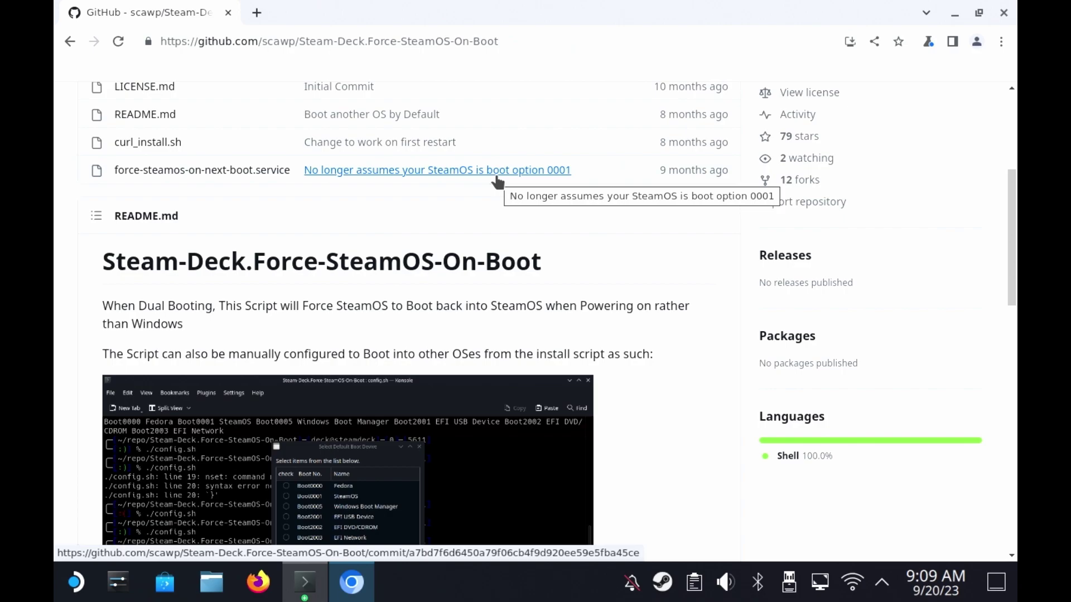
scroll(480, 251, down, 5)
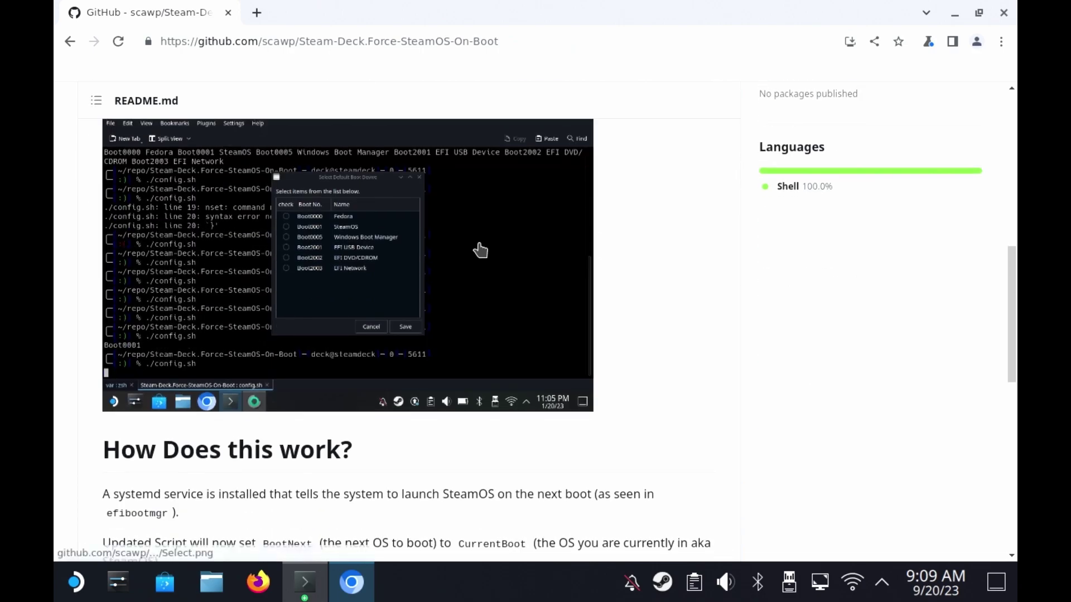
scroll(480, 250, up, 3)
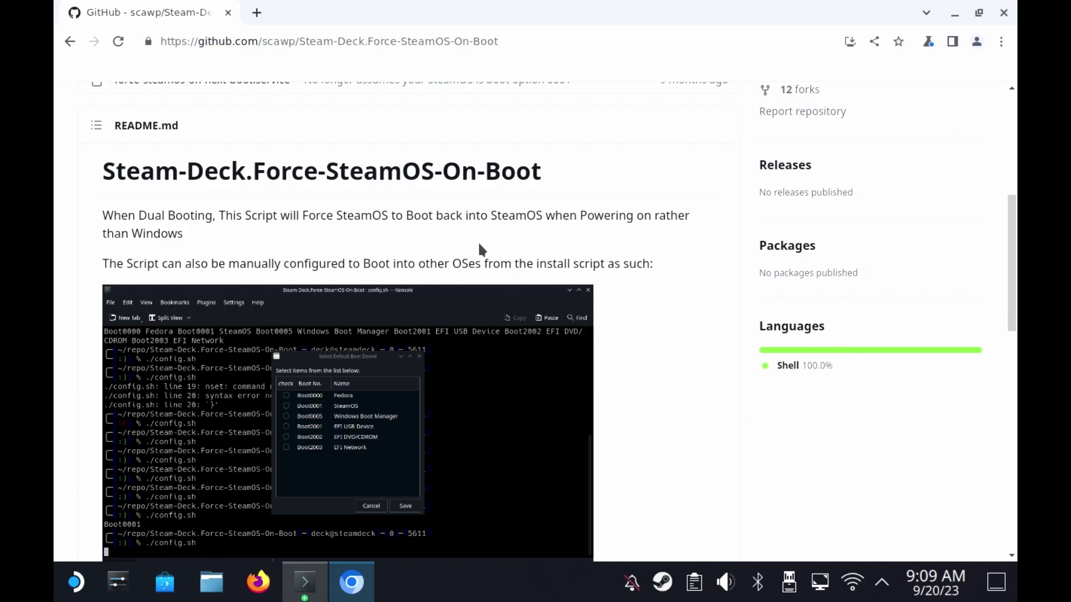
scroll(480, 251, down, 9)
scroll(479, 249, up, 12)
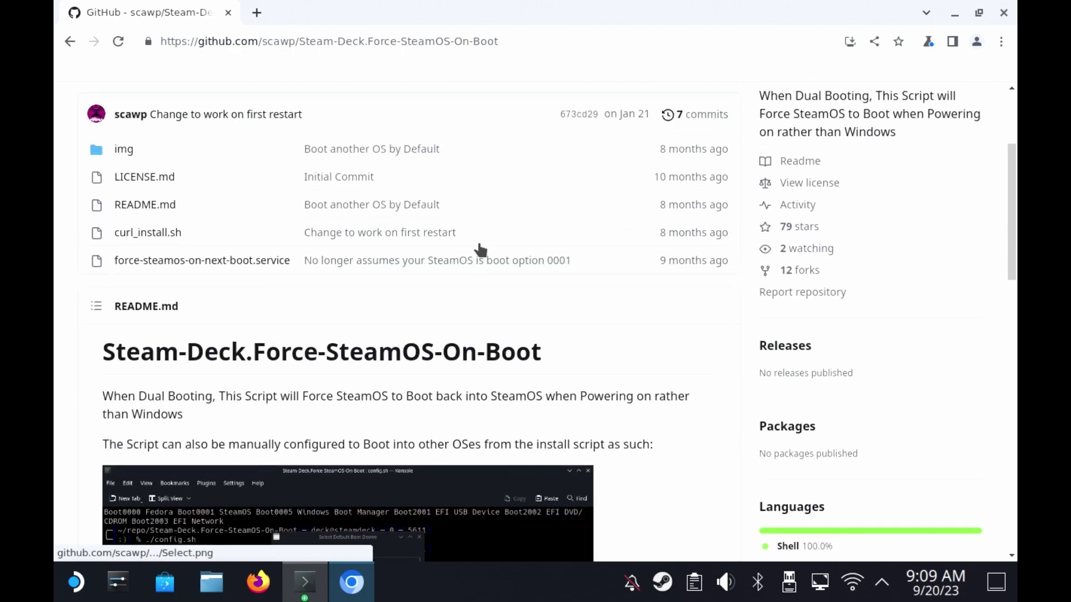
scroll(480, 249, up, 3)
scroll(480, 249, down, 8)
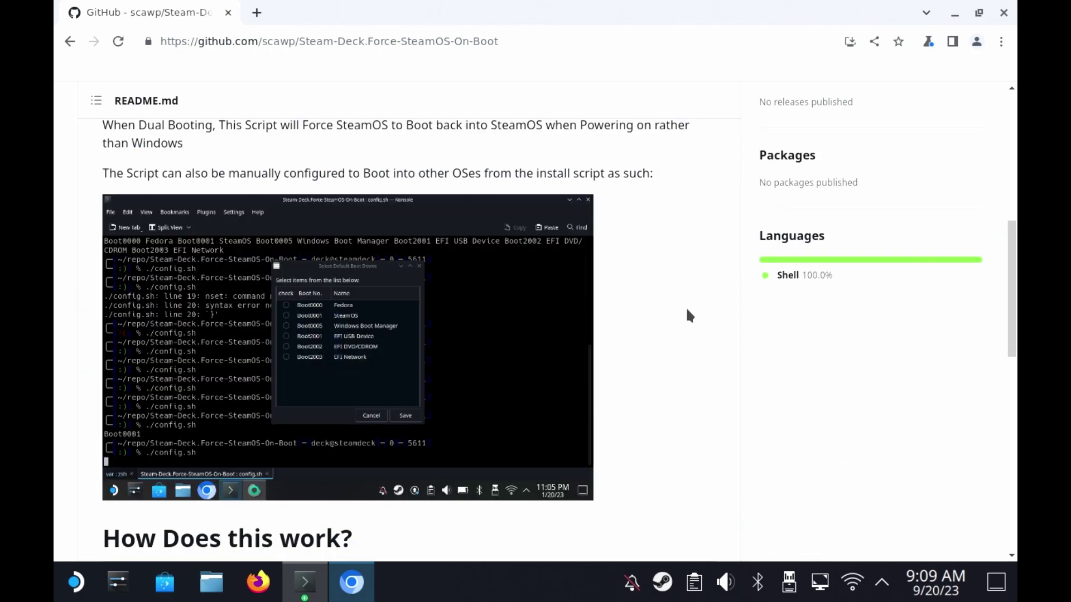
scroll(686, 310, down, 3)
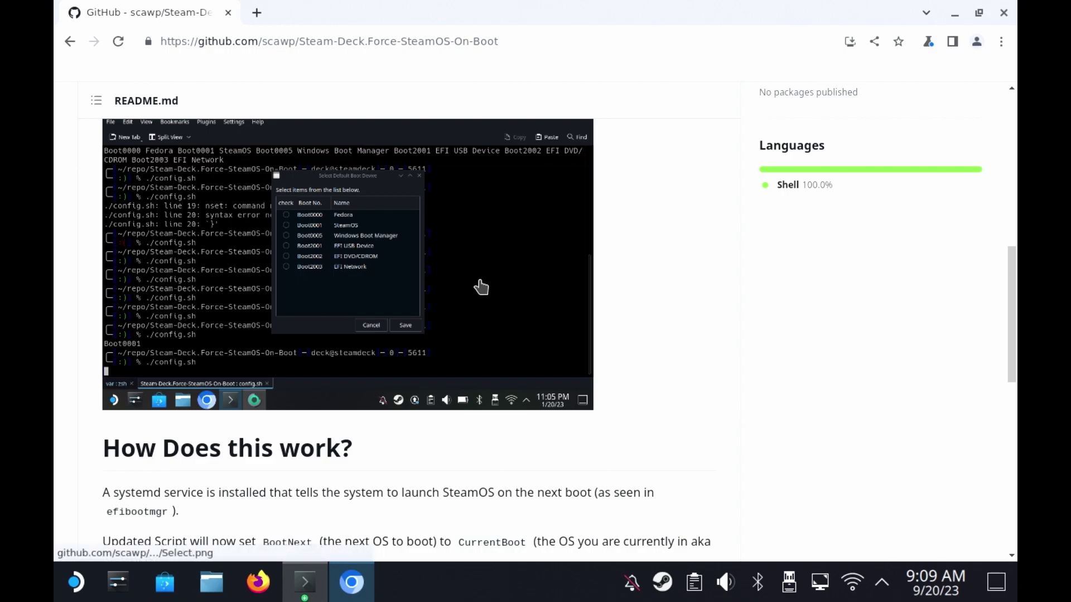
- Copy the curl install command from the README's "Install (via Curl)" section
scroll(281, 415, down, 9)
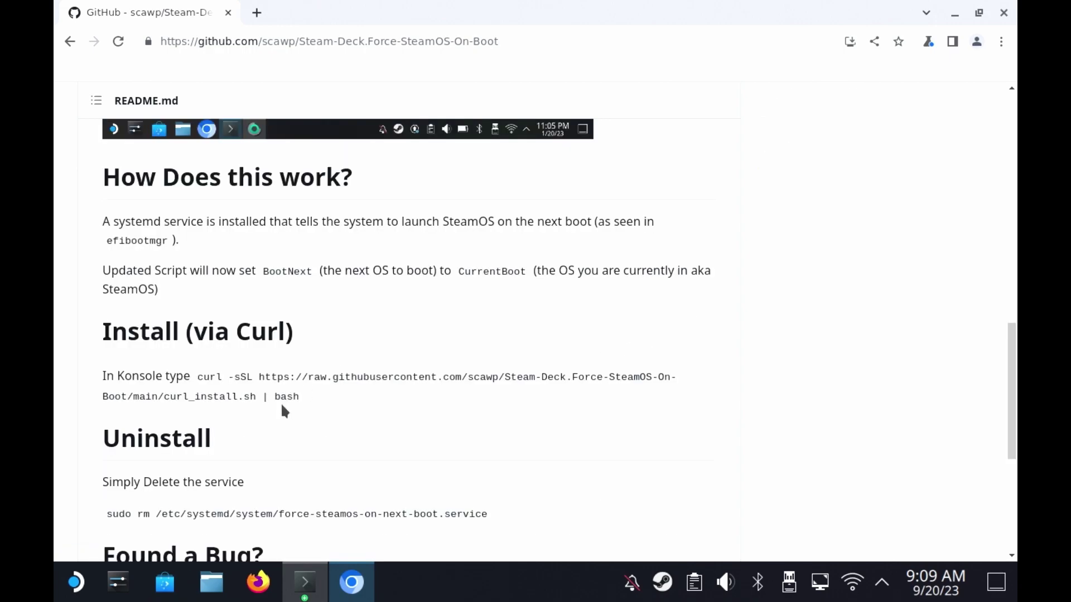
drag(310, 395, 215, 381)
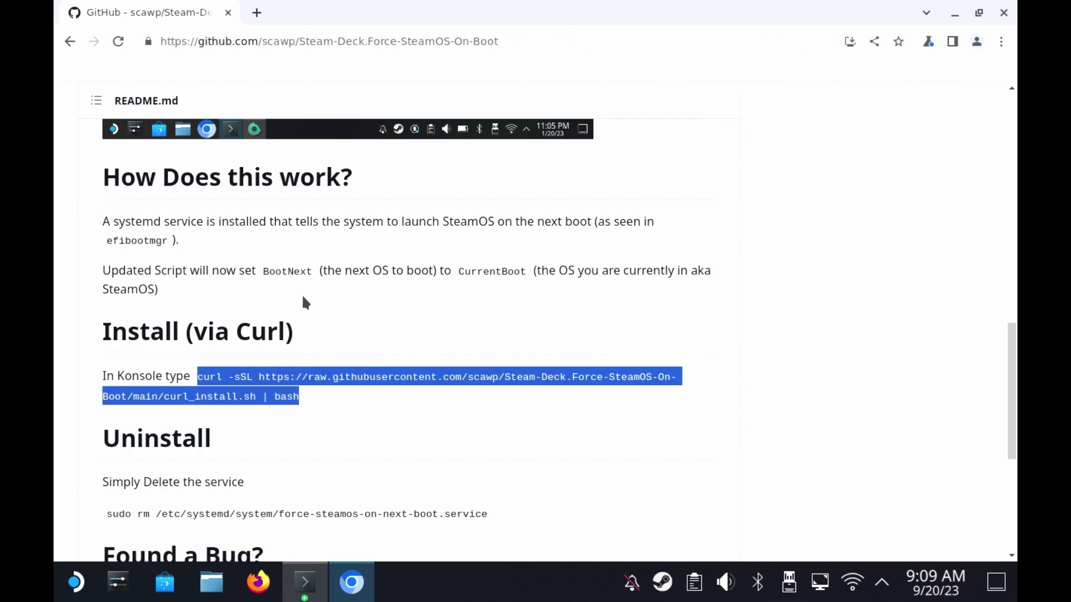
right_click(274, 381)
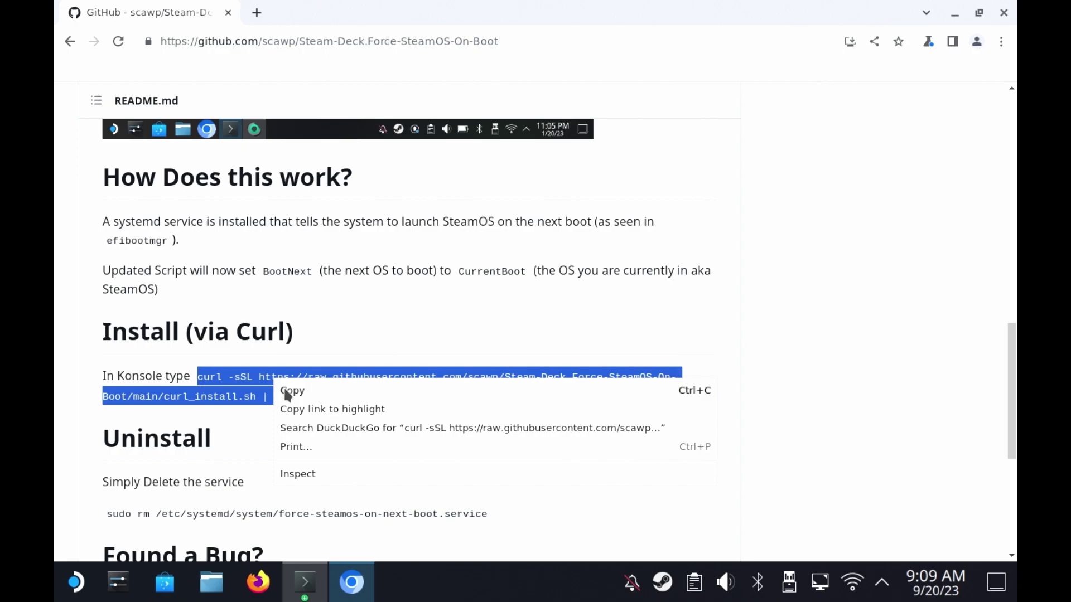
click(284, 389)
- View the contents of force-steamos-on-next-boot.service in the repository and return to the README
scroll(380, 310, up, 6)
scroll(379, 310, up, 7)
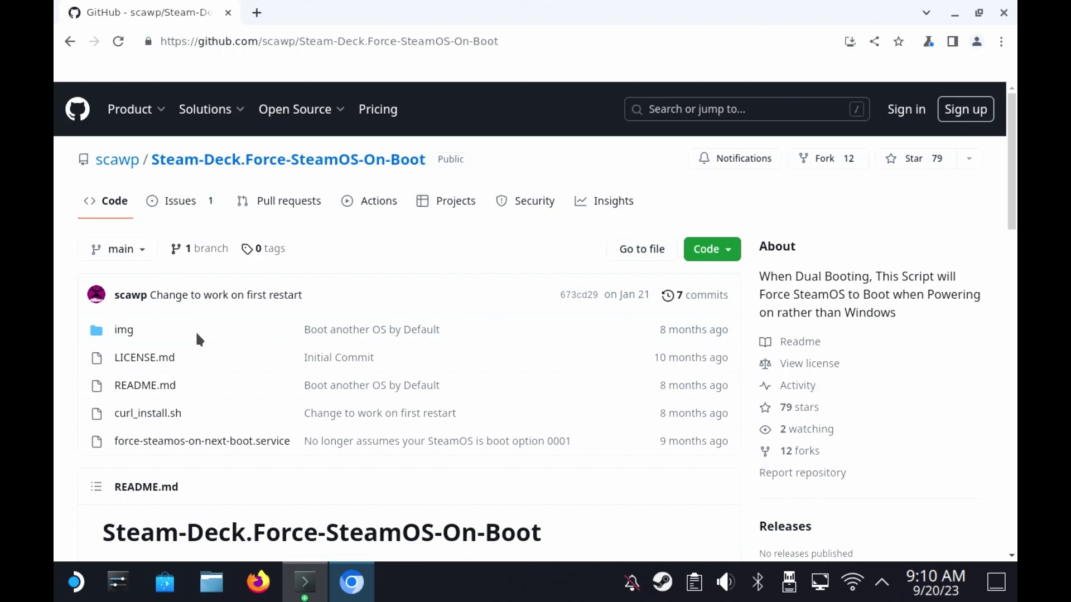
click(195, 442)
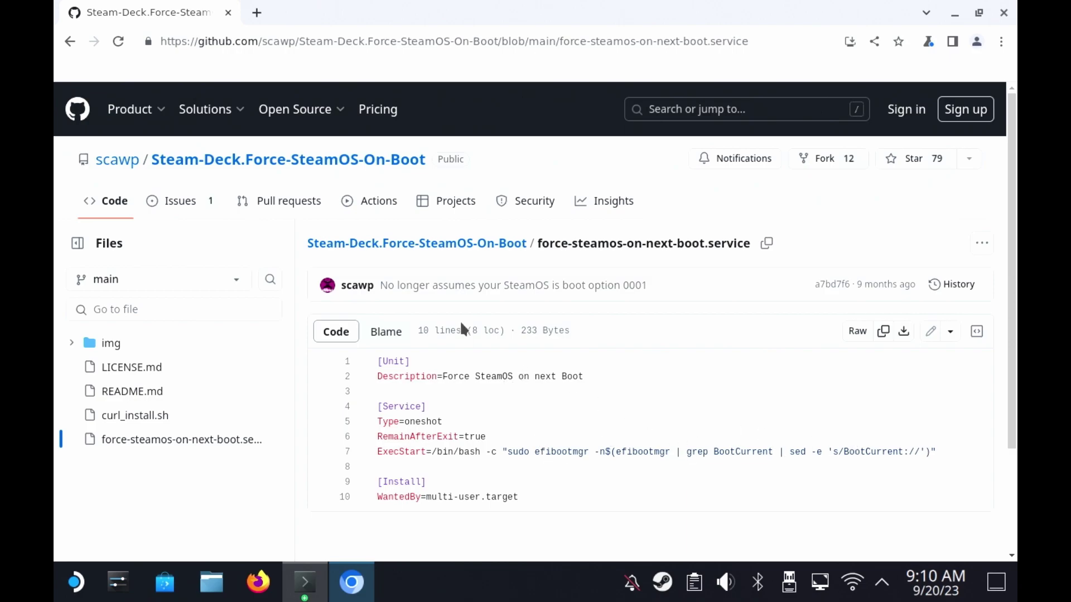
click(72, 40)
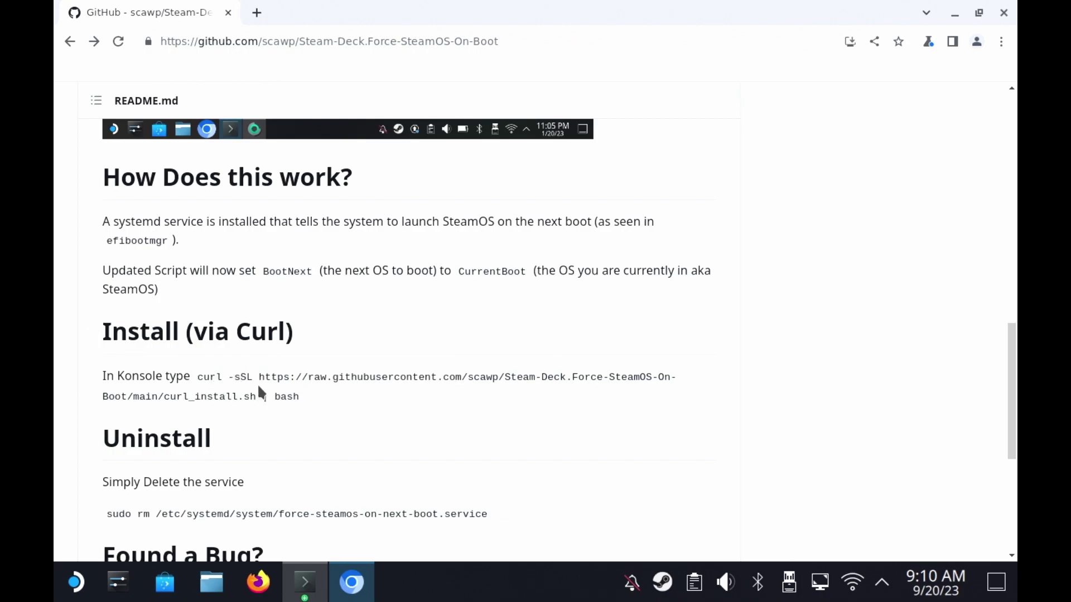
- Switch to Konsole, paste the copied curl_install.sh command at the prompt and run it
click(303, 581)
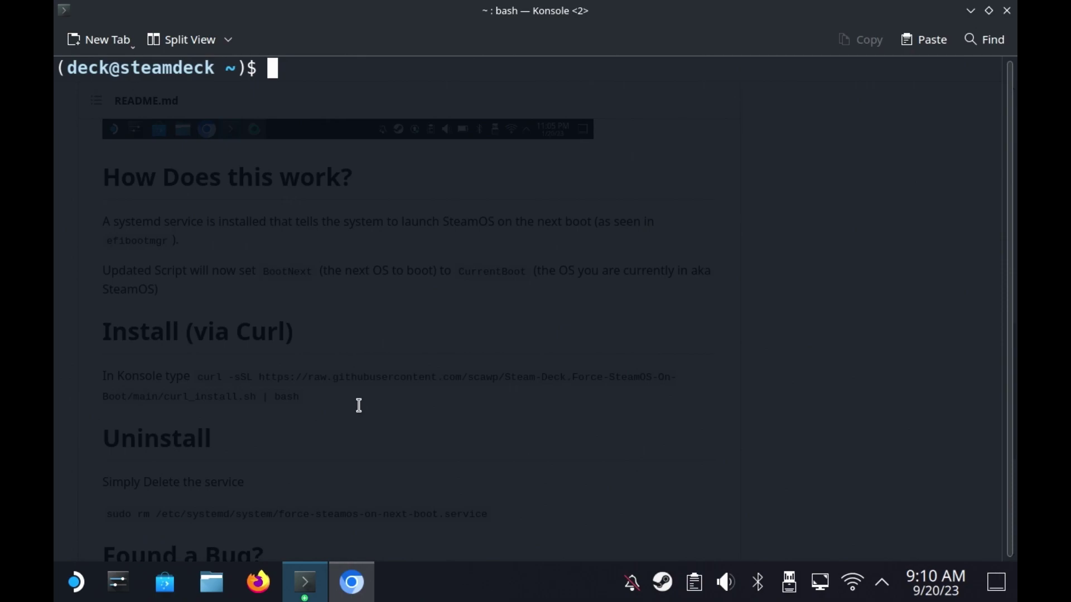
right_click(358, 325)
click(413, 359)
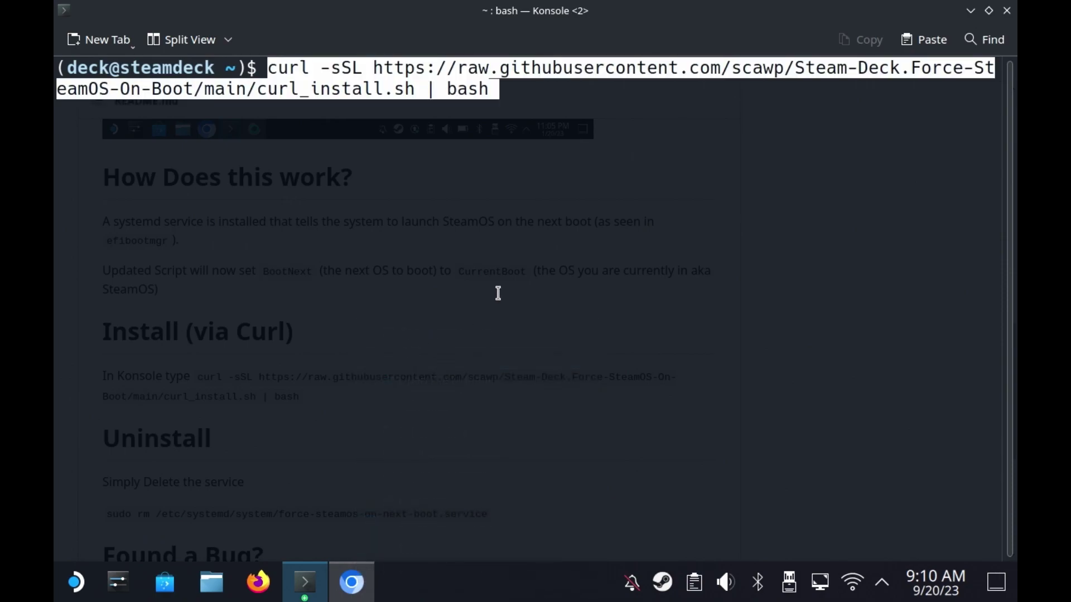
key(Return)
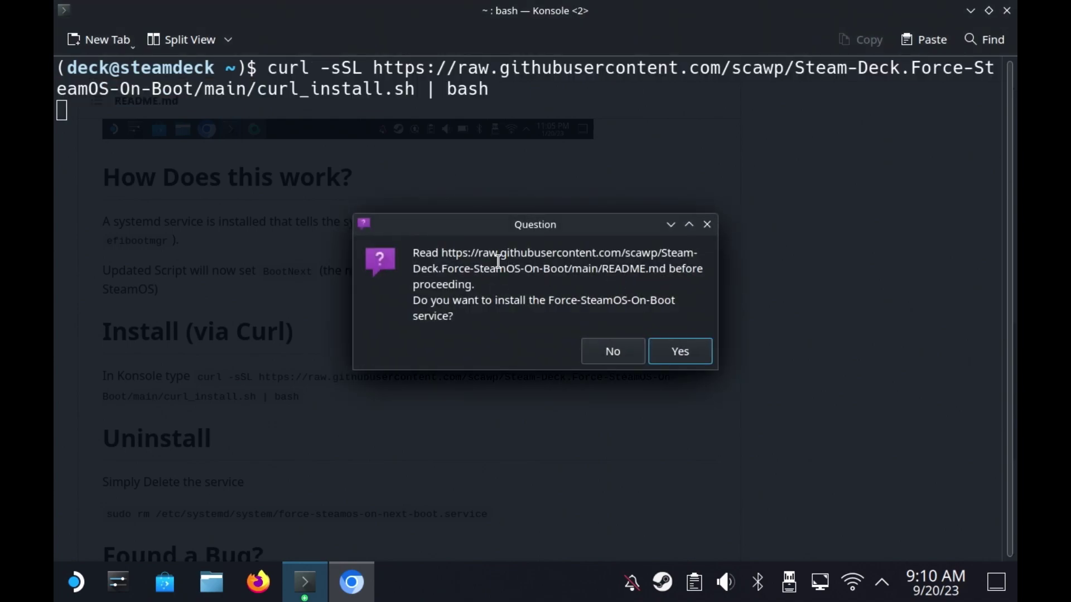
- Install the Force-SteamOS-On-Boot service, going through Manual configuration to the boot device list, choosing Auto (SteamOS), and entering the sudo password
click(678, 352)
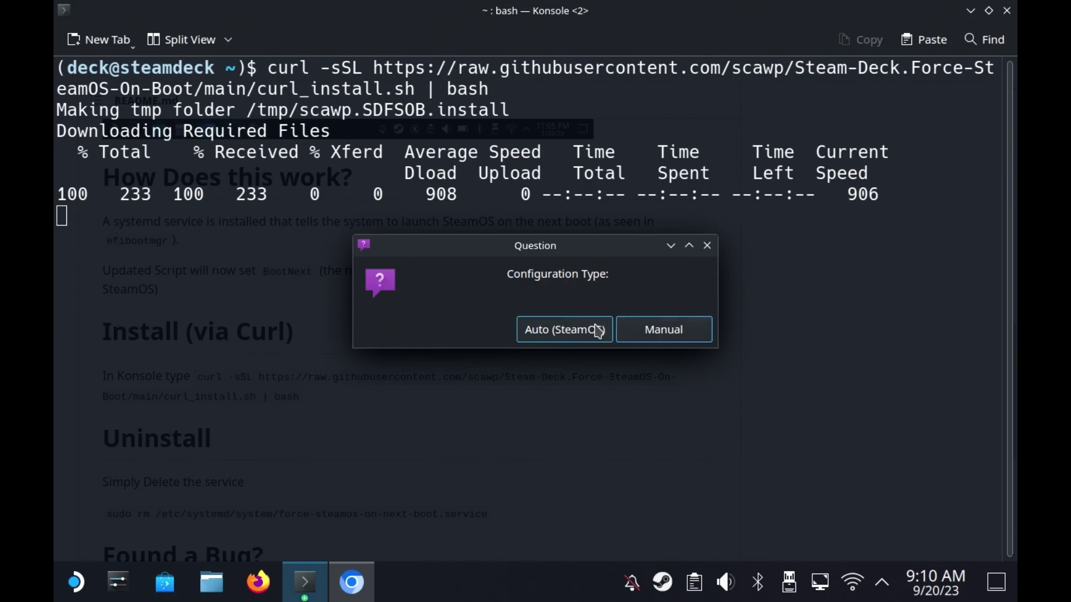
click(650, 340)
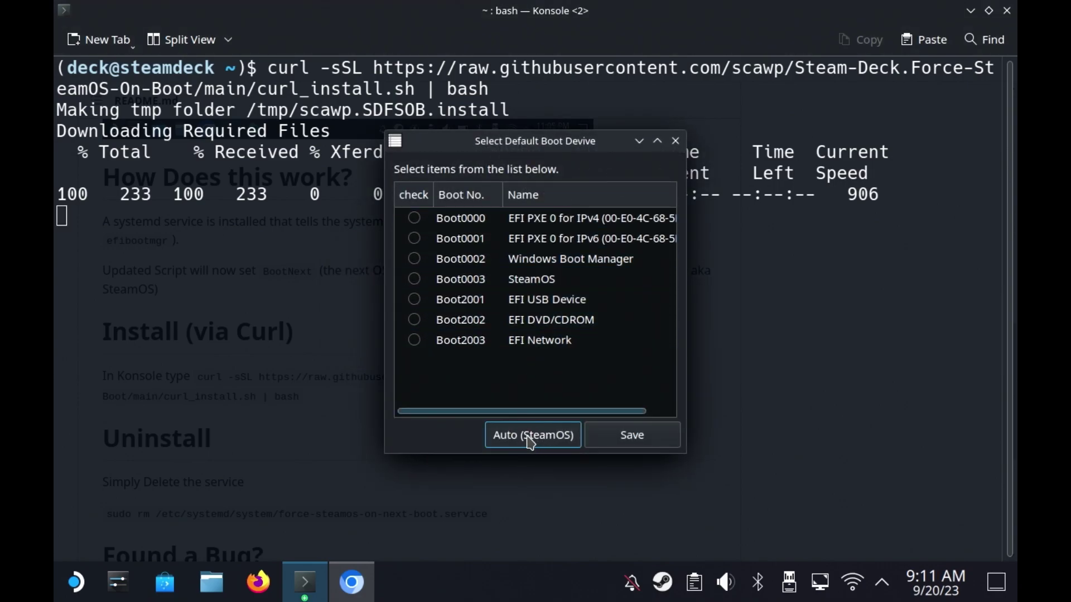
click(583, 297)
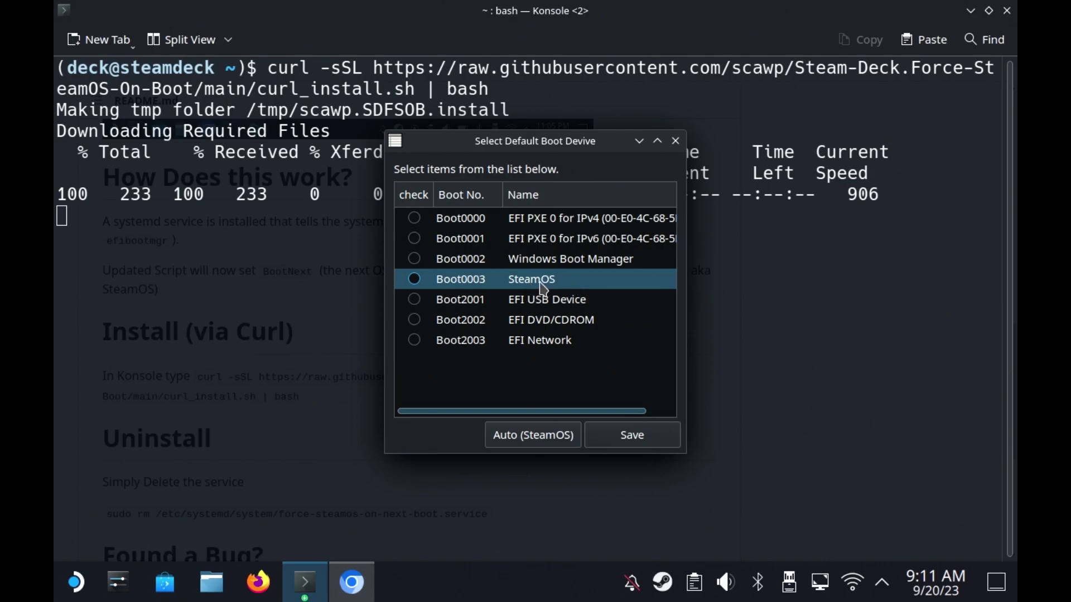
click(534, 435)
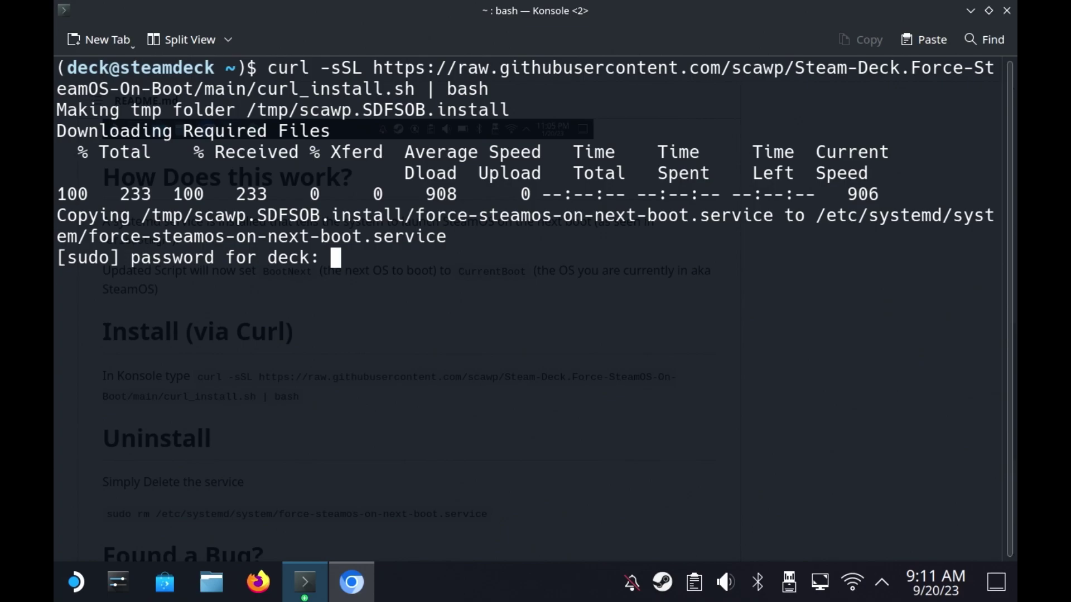
key(Return)
- Clear the terminal, list the EFI boot entries with efibootmgr, and check the BootCurrent, SteamOS entry and BootNext lines
key(ctrl+l)
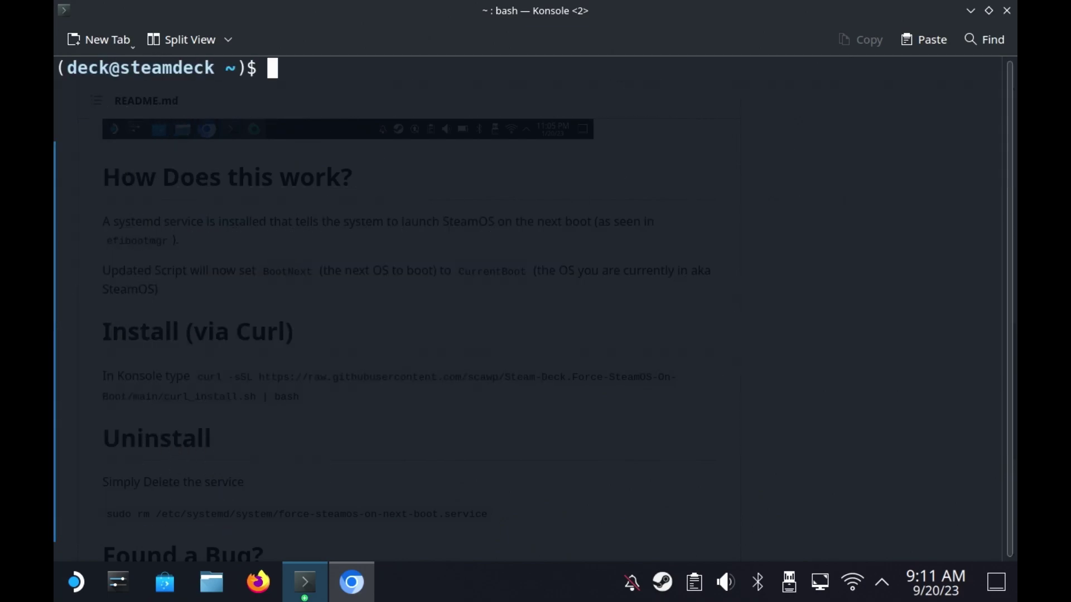
text(efibootmgr)
key(Return)
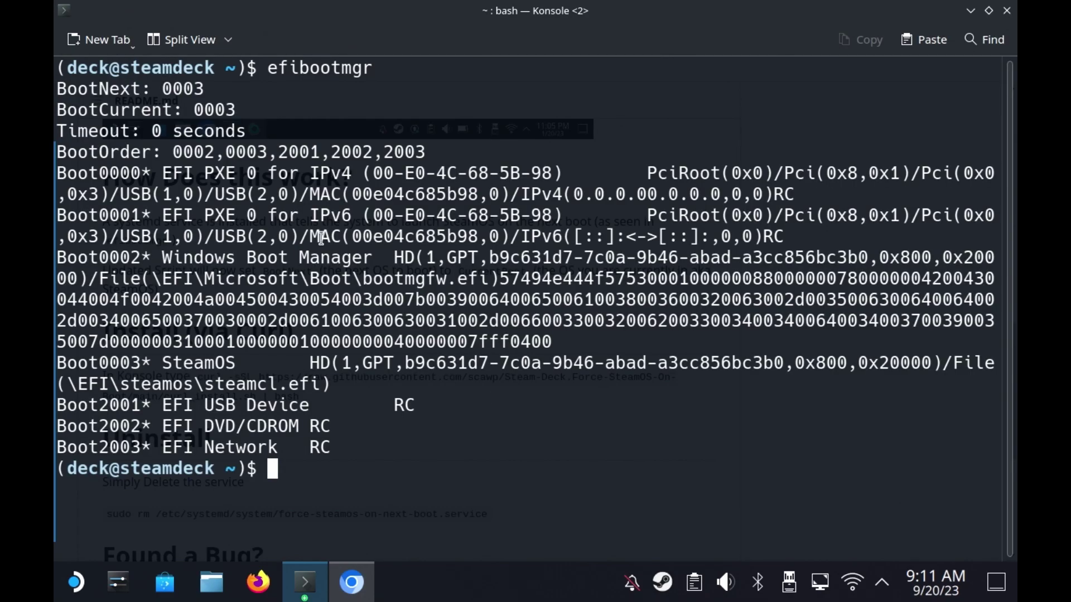
drag(56, 104, 237, 116)
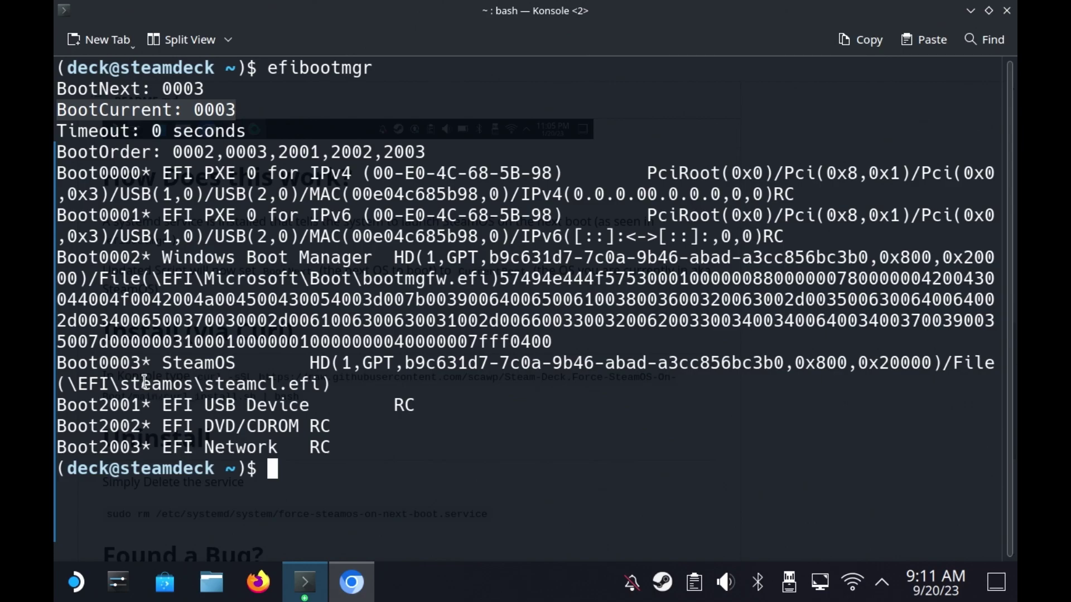
drag(60, 362, 229, 365)
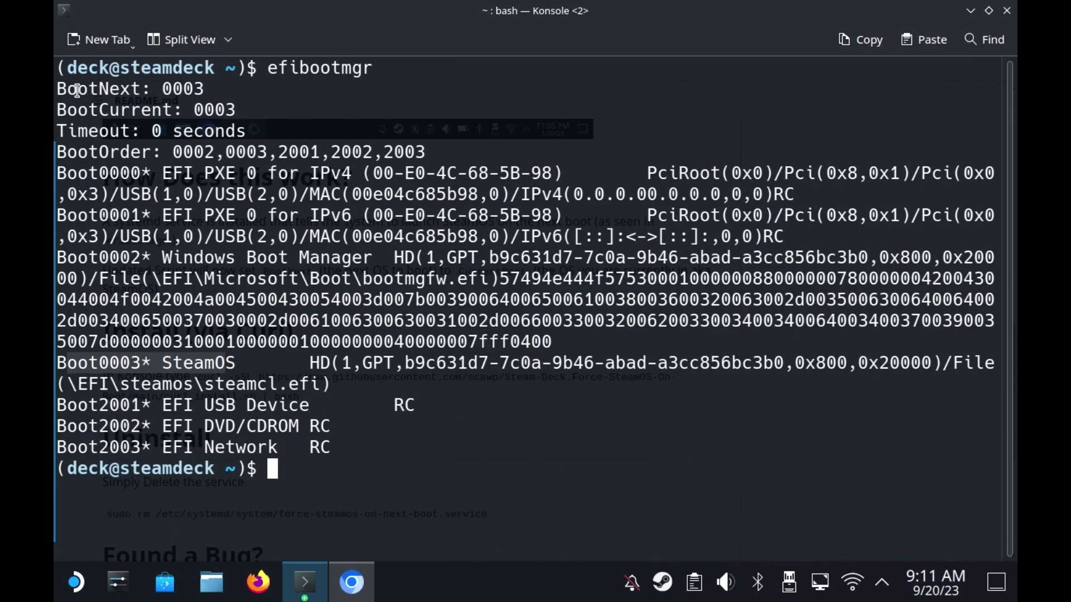
drag(68, 90, 215, 89)
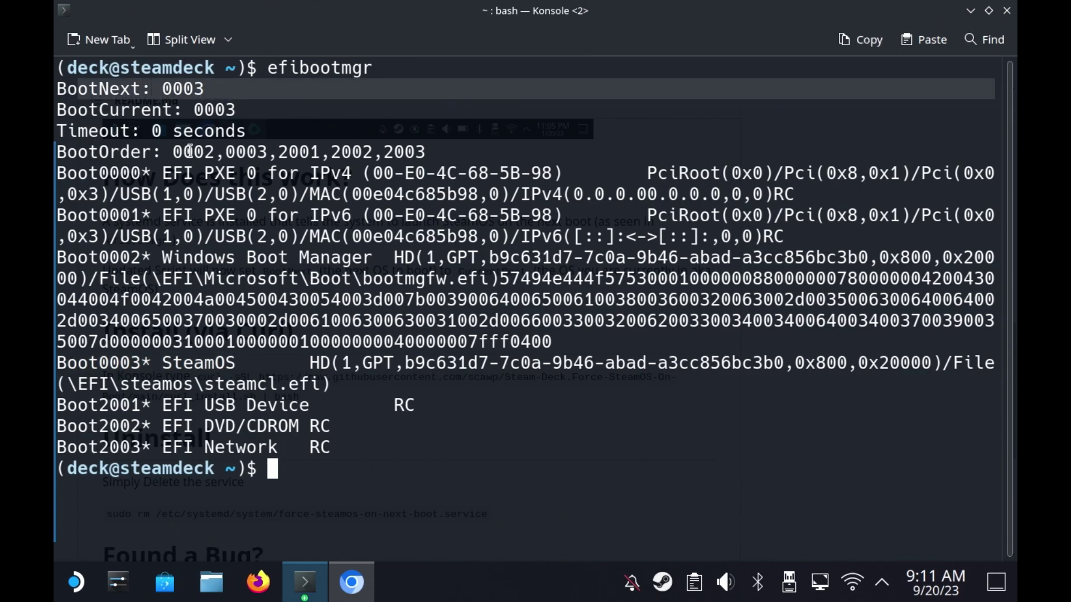
click(301, 225)
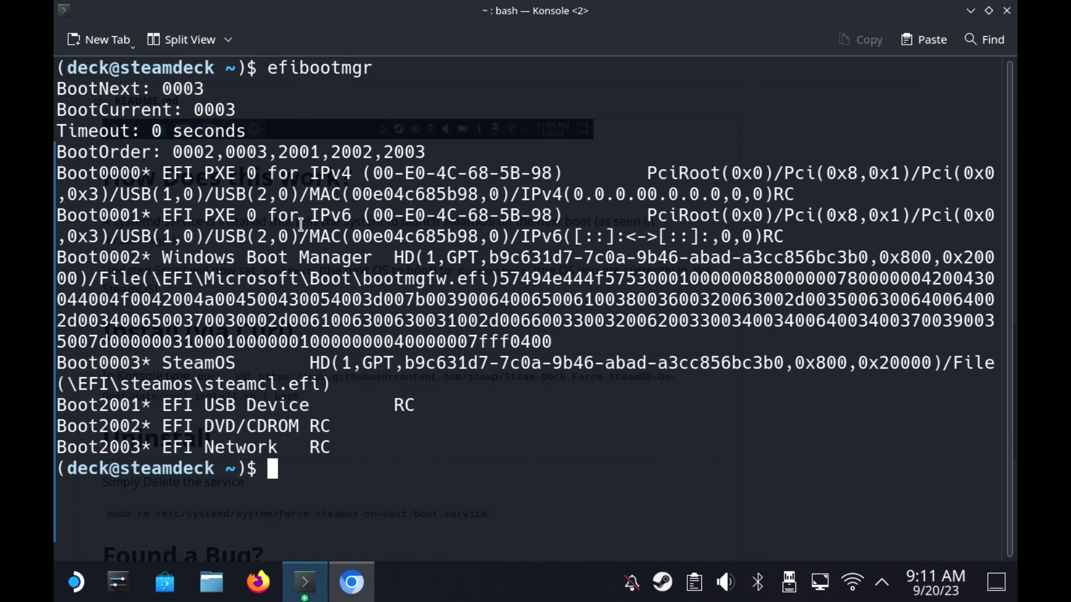
- Restart the Steam Deck from the desktop to test which system boots
click(74, 585)
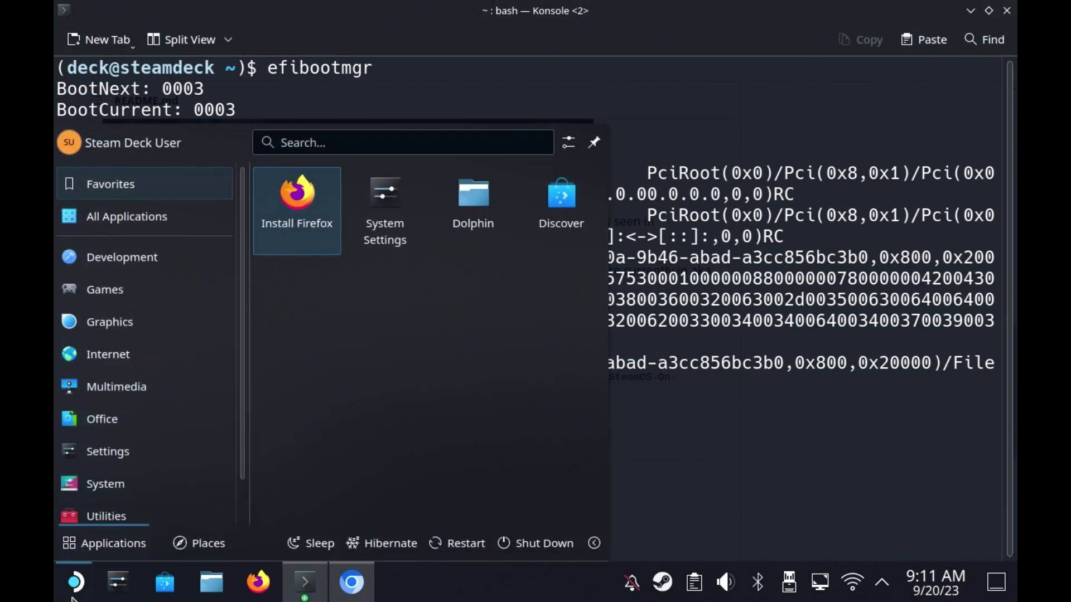
click(460, 544)
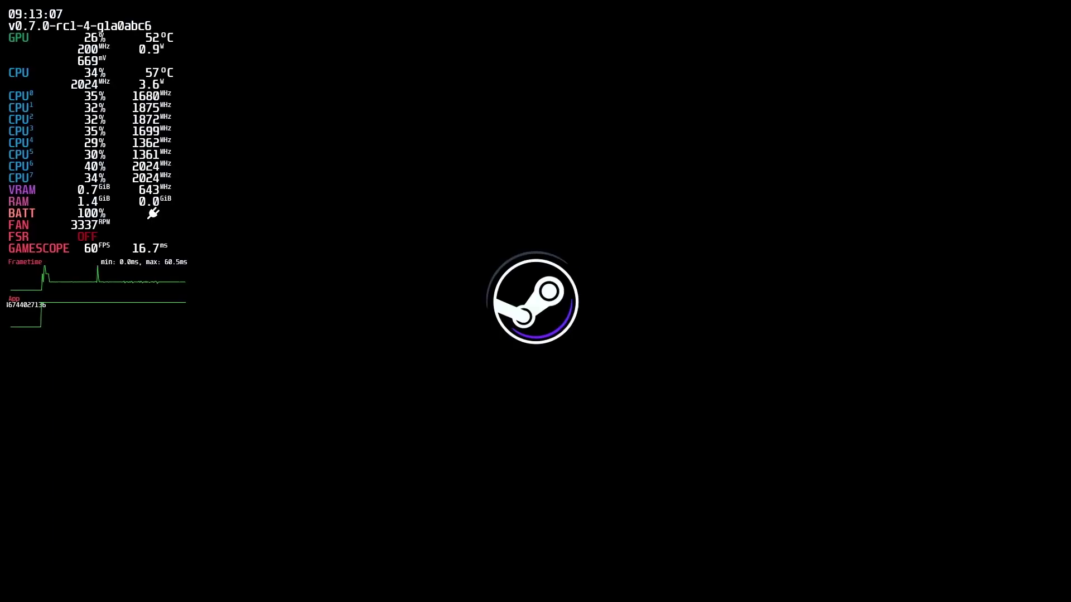